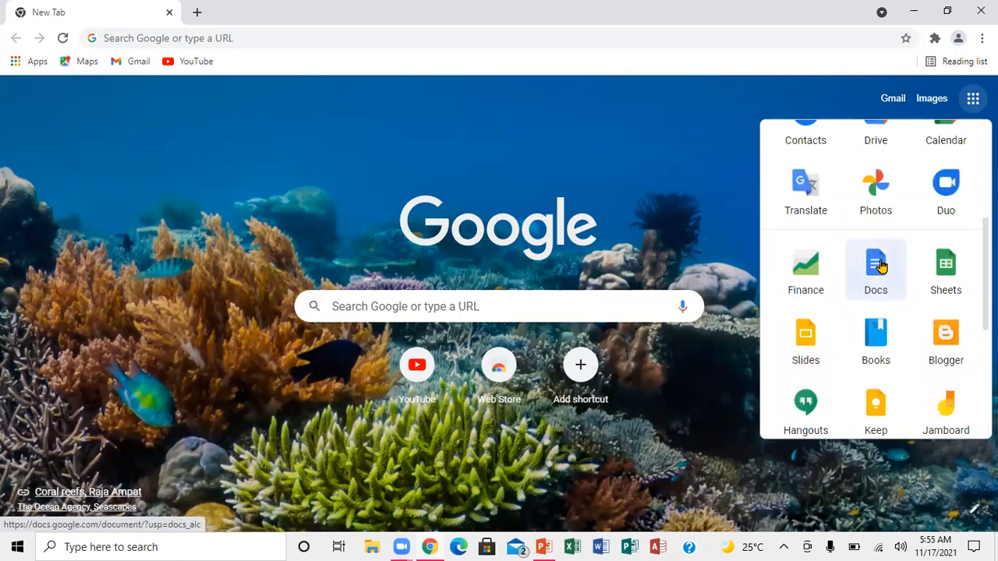
Sign in to Google Docs with the first listed account and its password, and create a blank document.
{"action": "left_click", "coordinate": [875, 265]}
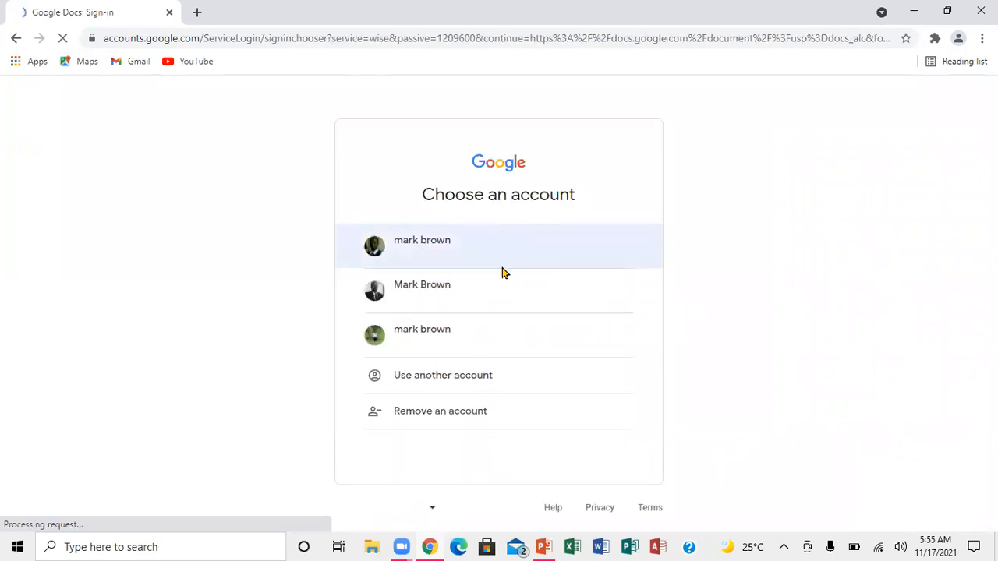
{"action": "left_click", "coordinate": [435, 247]}
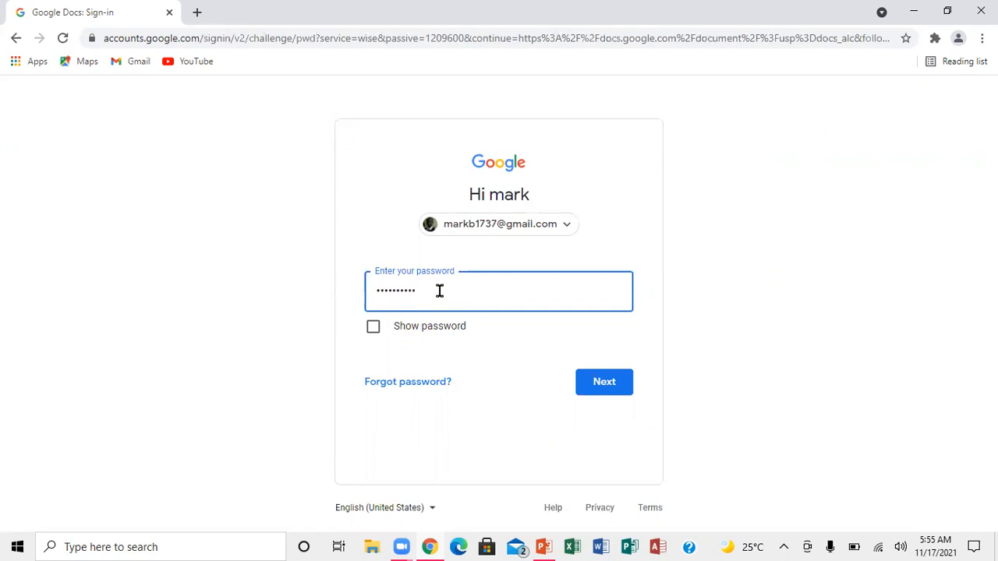
{"action": "left_click", "coordinate": [607, 383]}
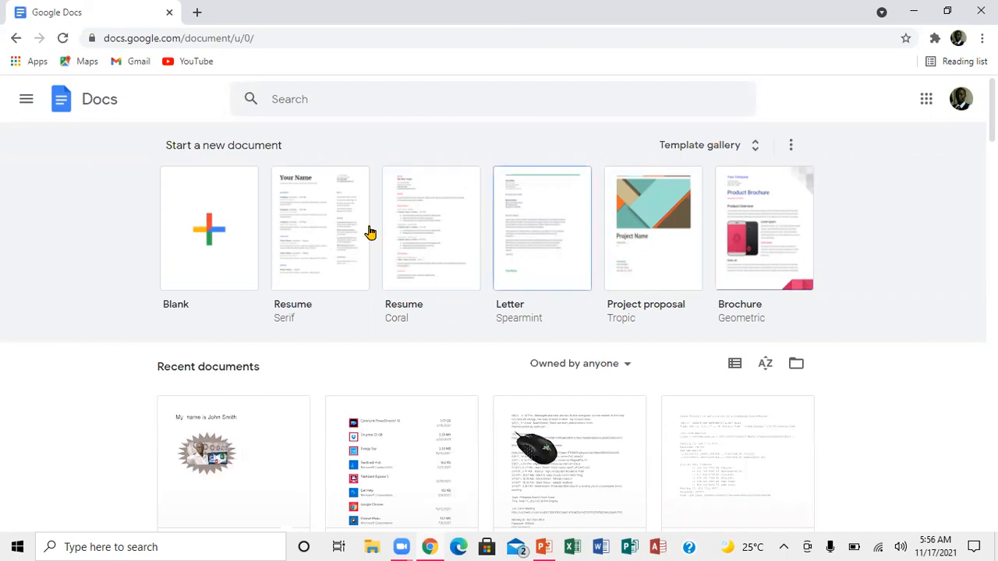
{"action": "left_click", "coordinate": [215, 233]}
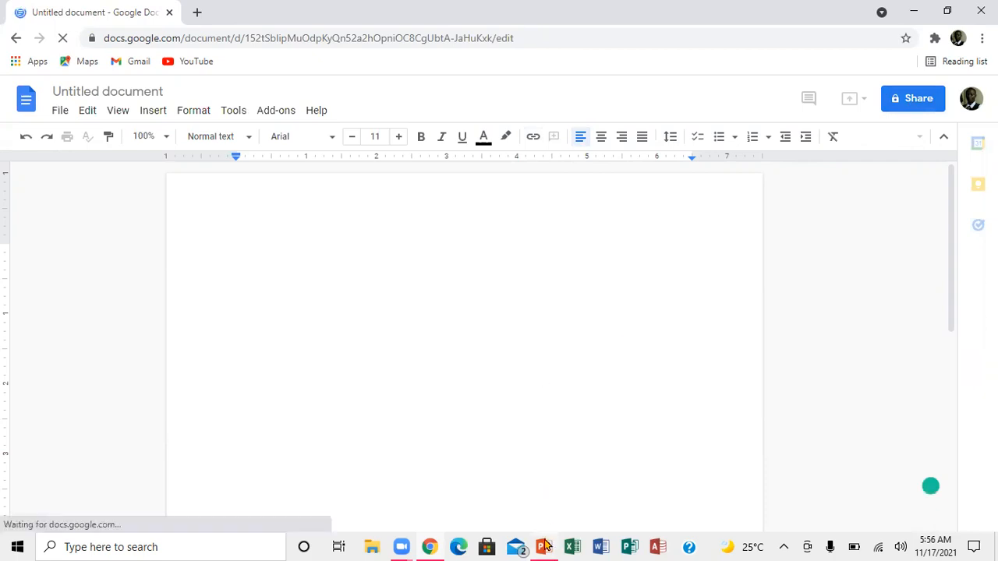
Switch to the GOOGLE DOCS presentation in PowerPoint and show the second slide, the topic list, at 100% zoom.
{"action": "mouse_move", "coordinate": [545, 547]}
{"action": "left_click", "coordinate": [550, 500]}
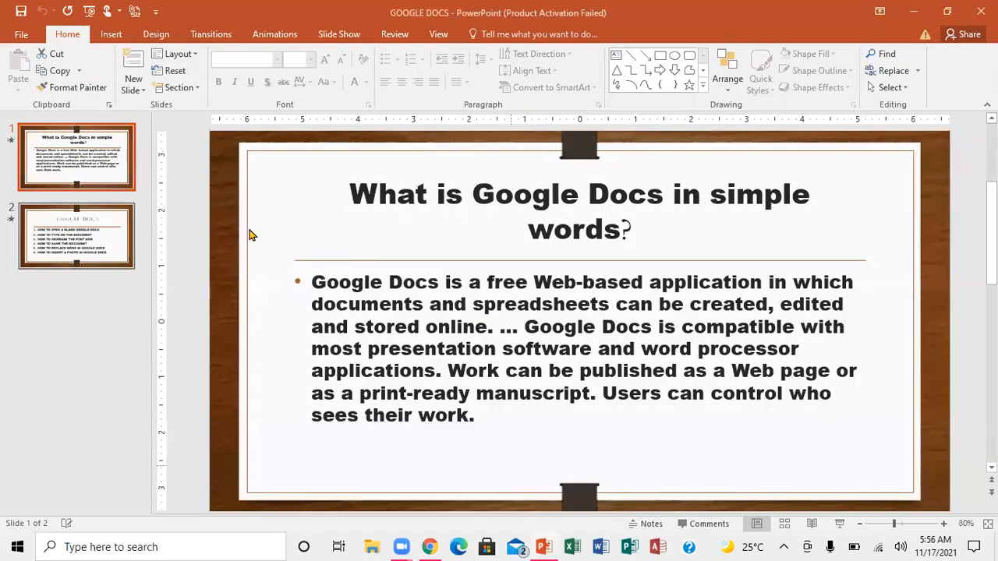
{"action": "left_click", "coordinate": [110, 244]}
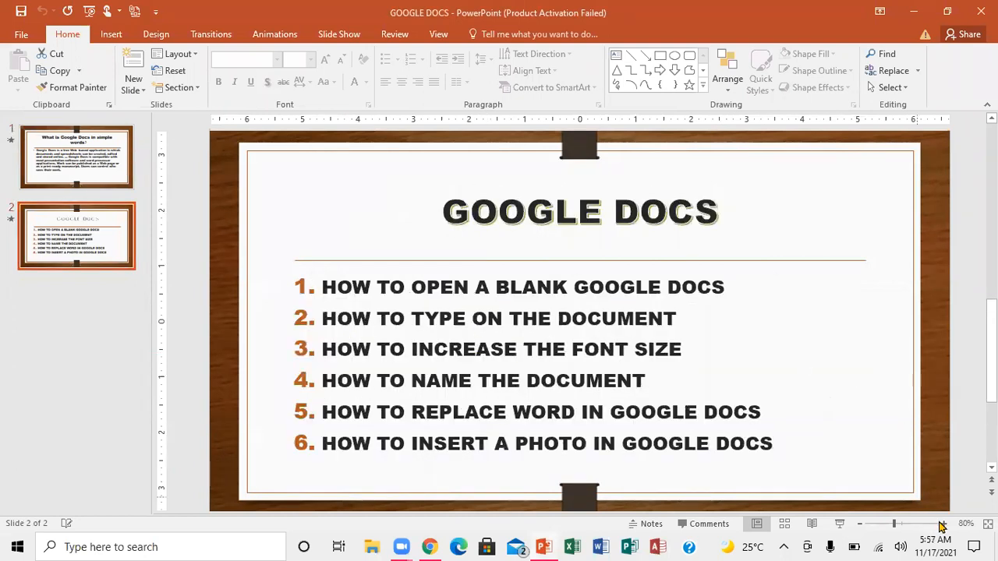
{"action": "left_click", "coordinate": [941, 524]}
{"action": "left_click", "coordinate": [941, 524]}
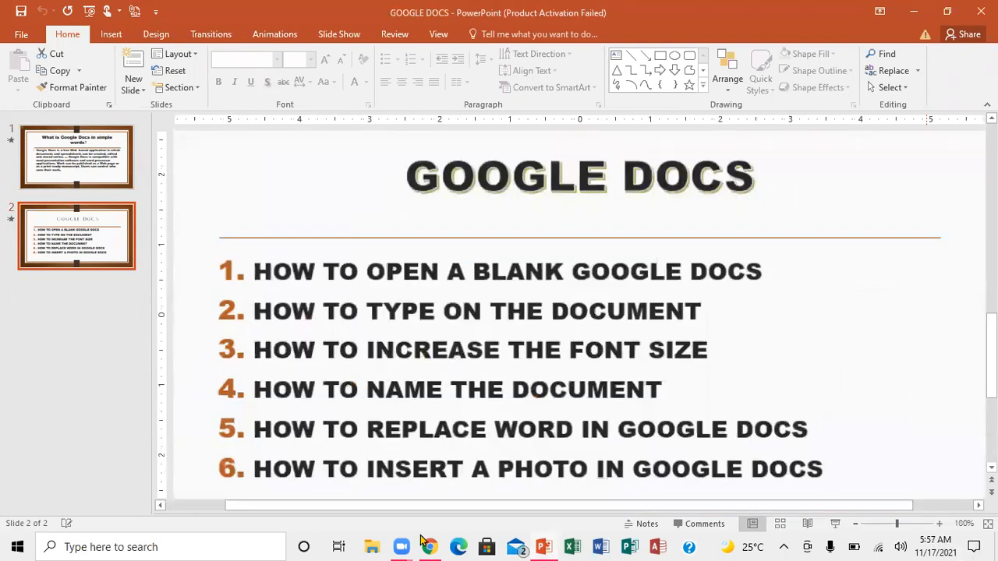
Return to the blank document in Chrome and write a sentence starting "My name is" followed by a sample full name.
{"action": "mouse_move", "coordinate": [427, 546]}
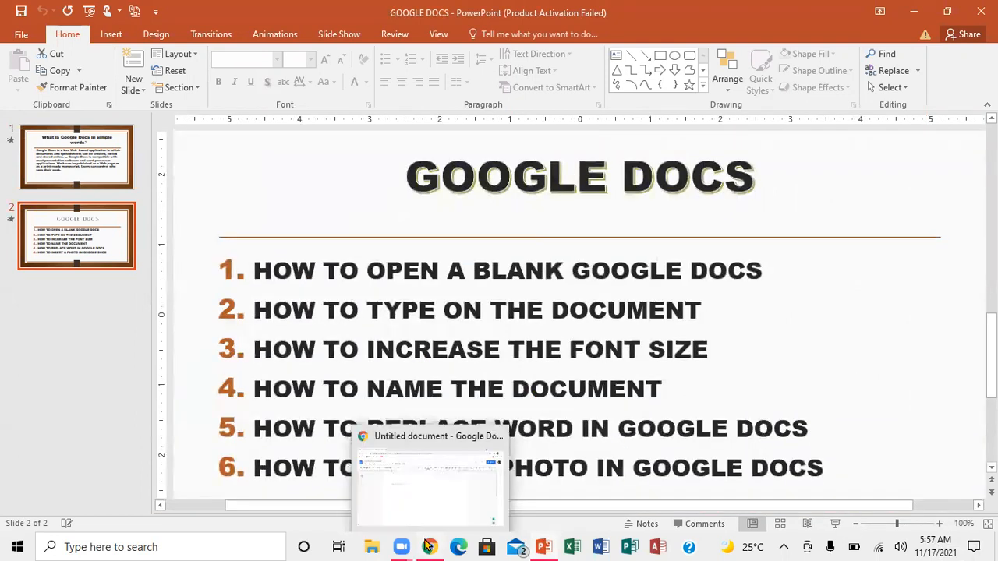
{"action": "left_click", "coordinate": [400, 481]}
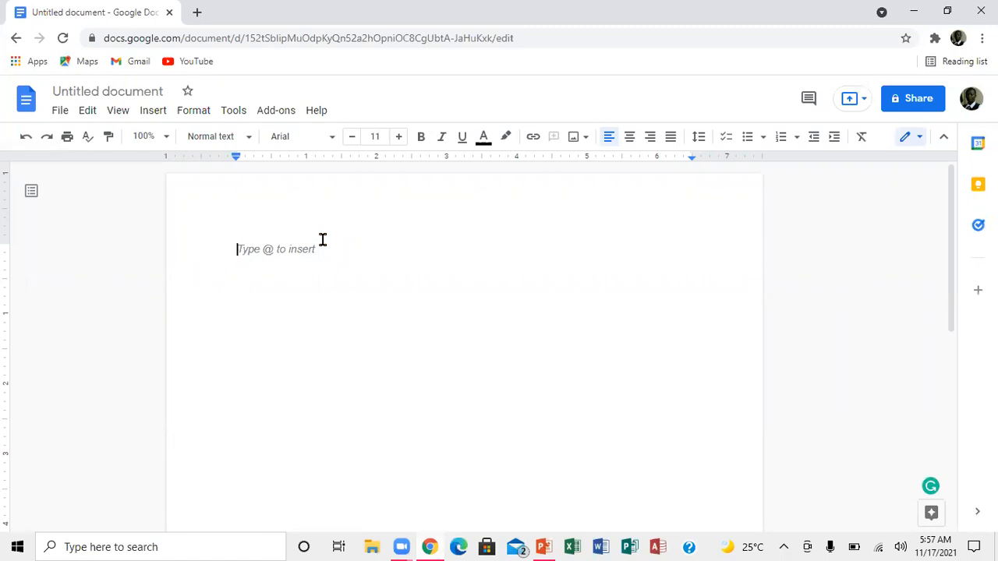
{"action": "type", "text": "m"}
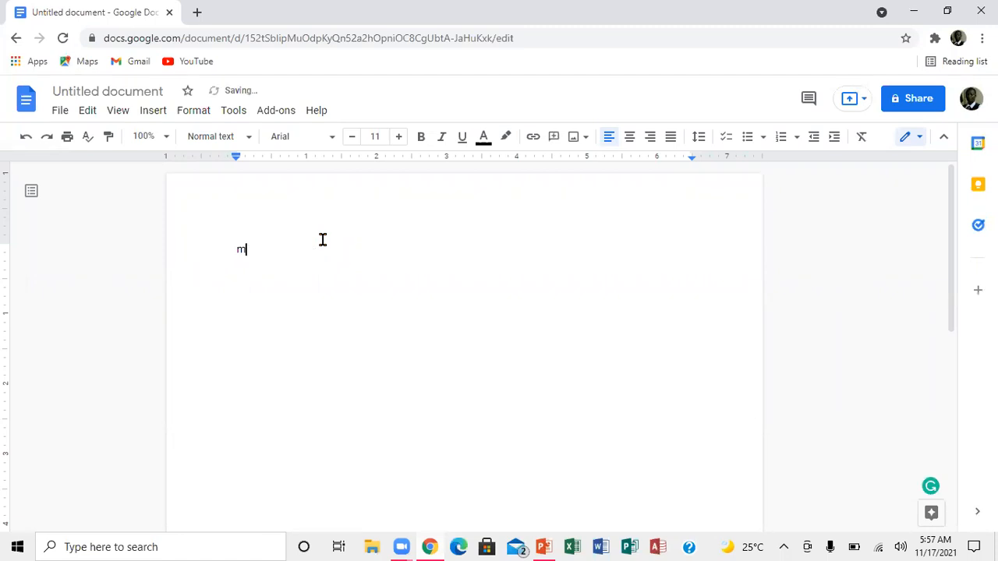
{"action": "type", "text": "y "}
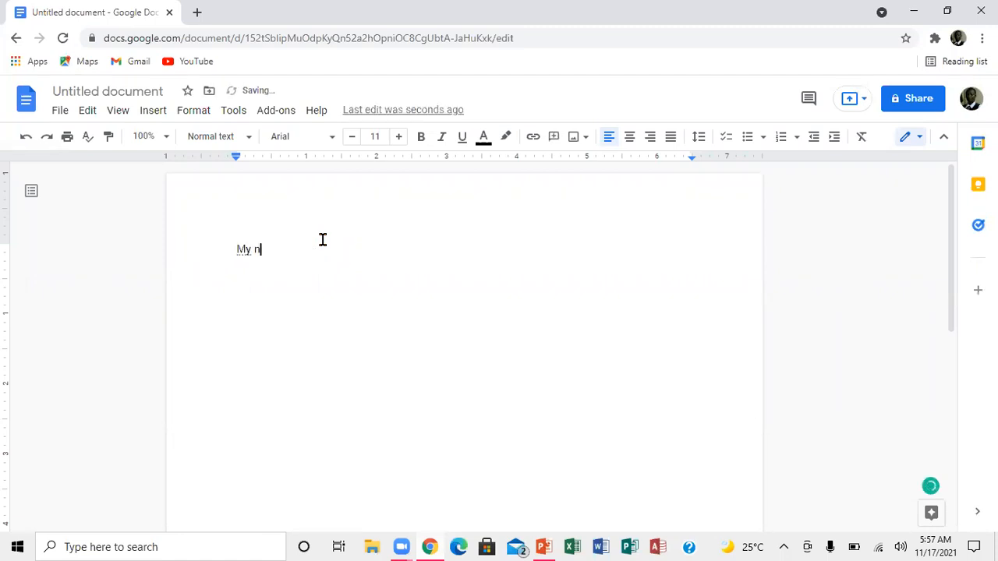
{"action": "type", "text": "nam is john"}
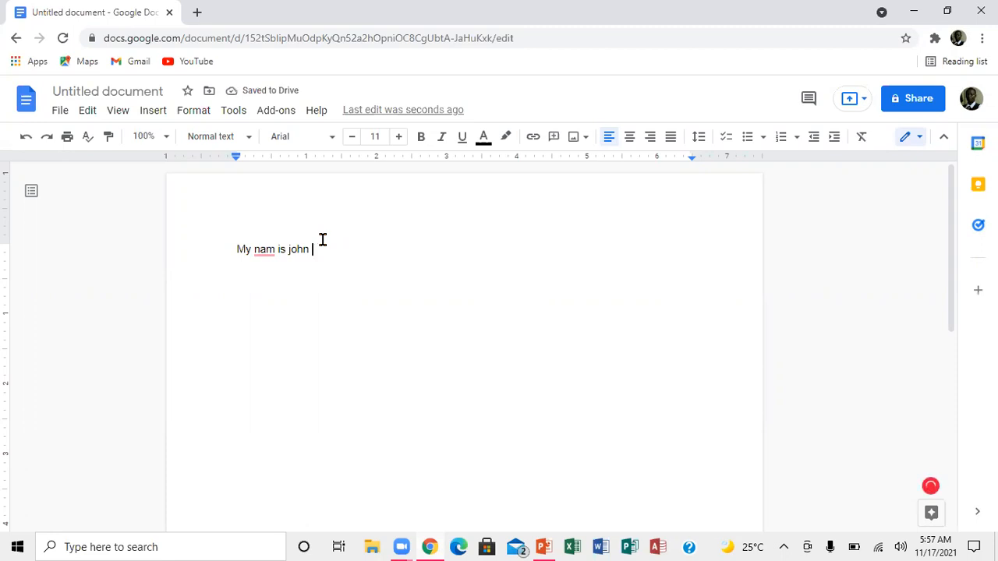
{"action": "type", "text": "B"}
{"action": "key", "text": "BackSpace"}
Correct "nam" to "name" and capitalize the first name in the sentence using the spelling suggestion.
{"action": "left_click", "coordinate": [273, 256]}
{"action": "type", "text": "e"}
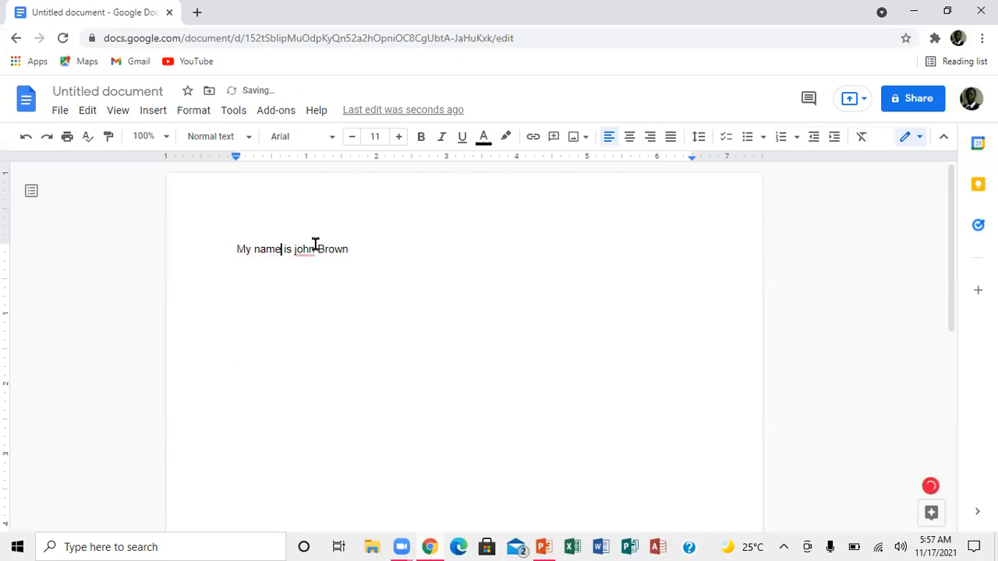
{"action": "right_click", "coordinate": [302, 249]}
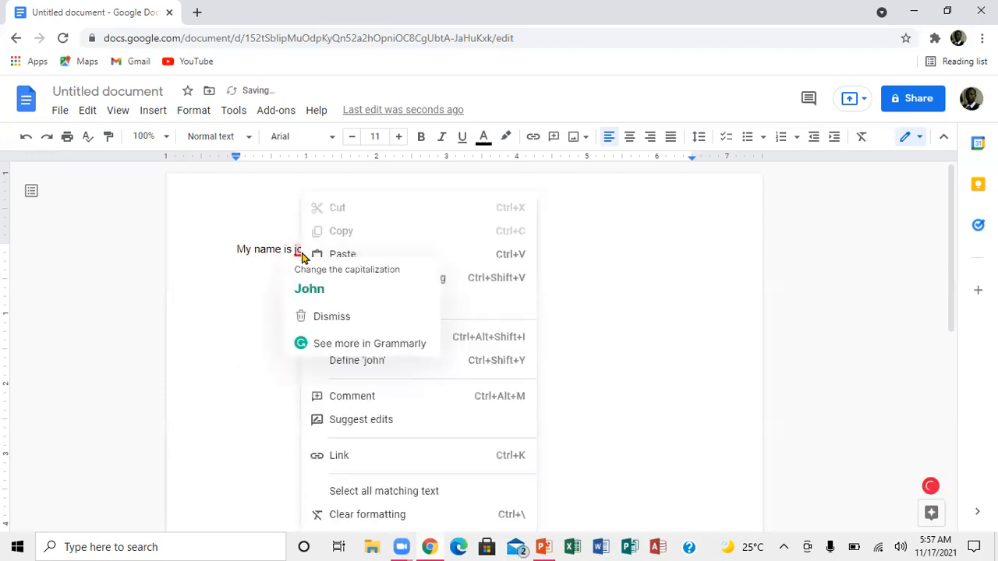
{"action": "left_click", "coordinate": [314, 292]}
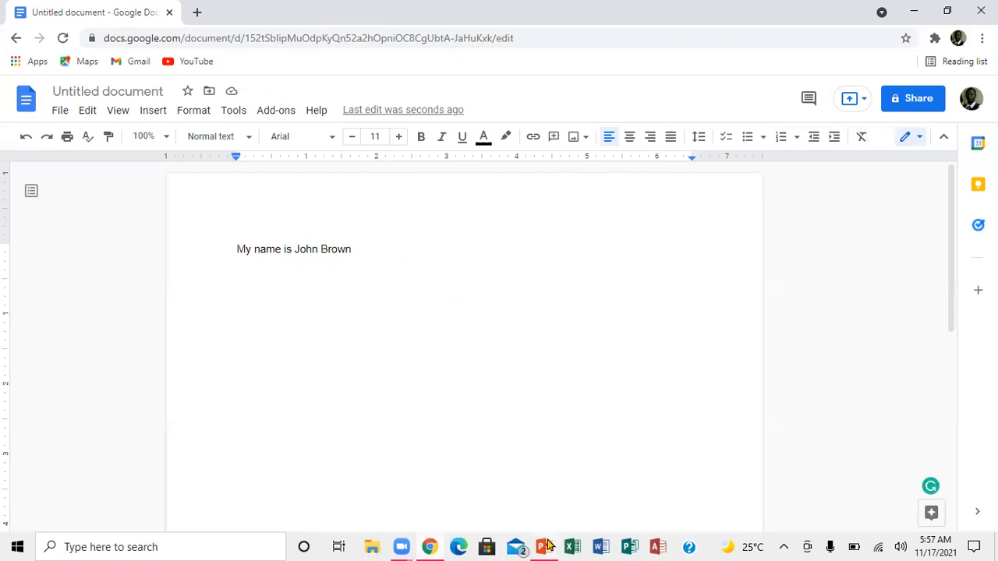
Consult the topic list in PowerPoint, return to the document in Chrome and set the whole sentence's font size to 12.
{"action": "mouse_move", "coordinate": [547, 543]}
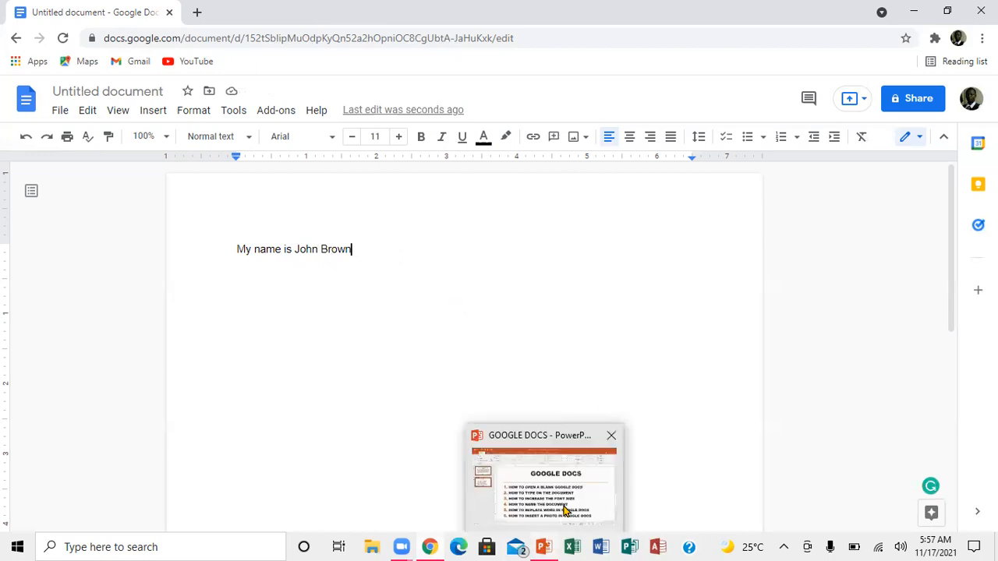
{"action": "left_click", "coordinate": [565, 511]}
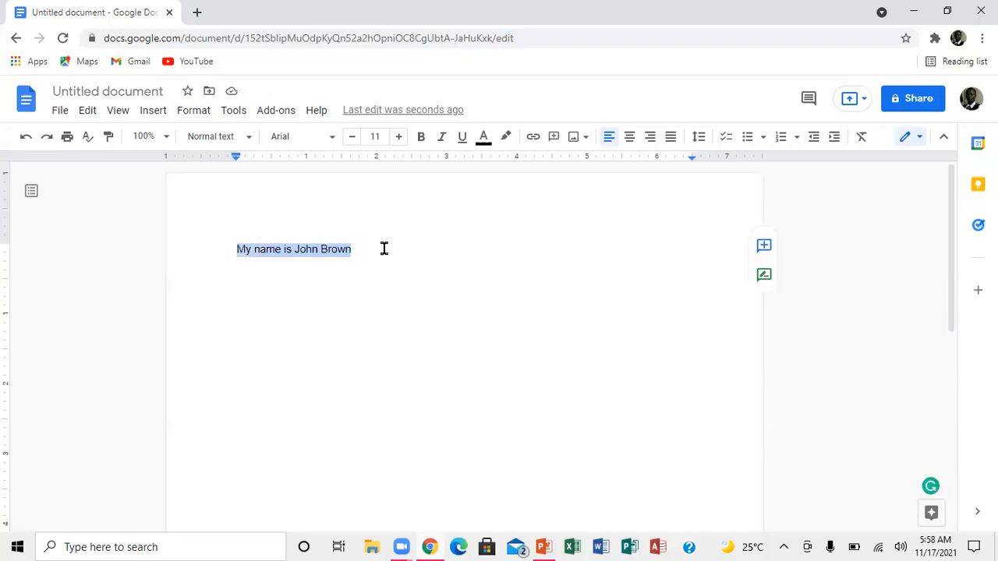
{"action": "left_click", "coordinate": [380, 136]}
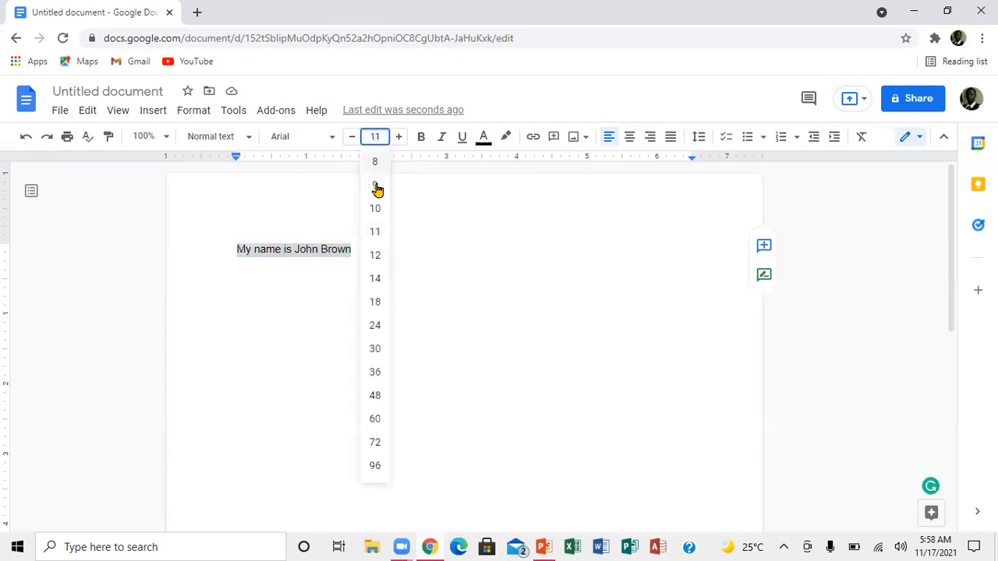
{"action": "left_click", "coordinate": [377, 255]}
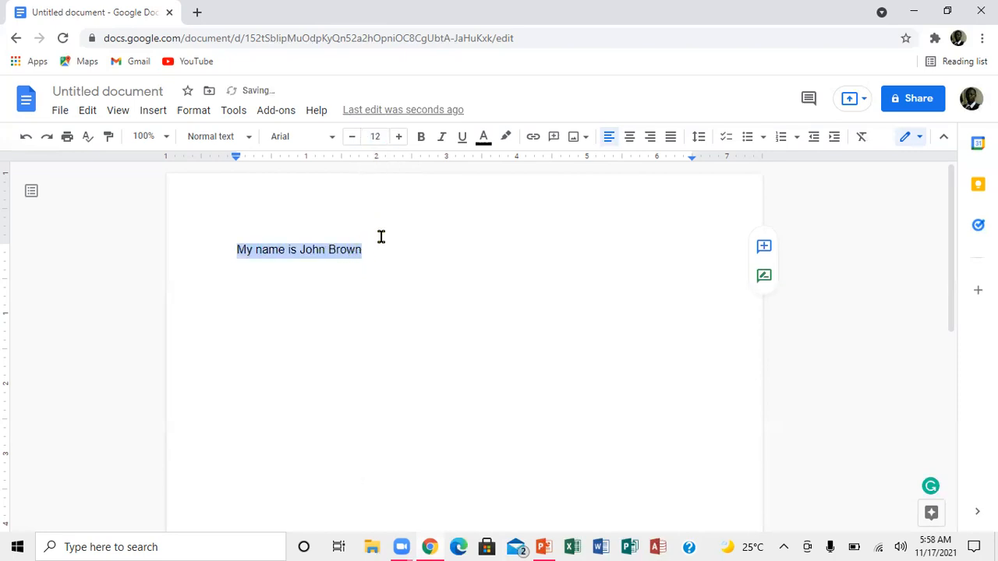
Increase the selected sentence's font size one point at a time to 21.
{"action": "left_click", "coordinate": [399, 137]}
{"action": "left_click", "coordinate": [399, 138]}
{"action": "left_click", "coordinate": [399, 137]}
{"action": "left_click", "coordinate": [399, 137]}
{"action": "left_click", "coordinate": [399, 137]}
{"action": "left_click", "coordinate": [399, 137]}
{"action": "left_click", "coordinate": [399, 137]}
{"action": "left_click", "coordinate": [399, 137]}
{"action": "left_click", "coordinate": [399, 137]}
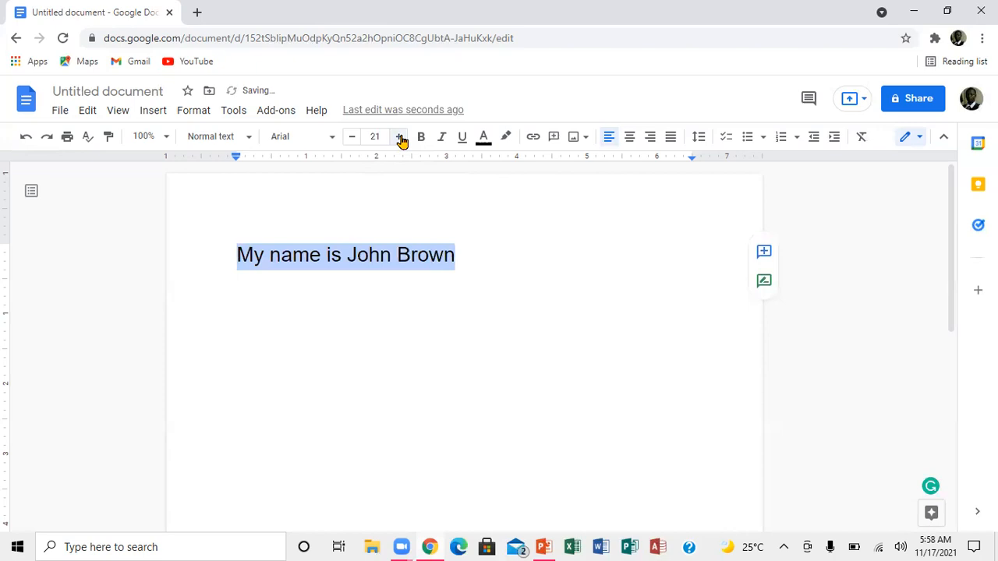
Try a font size of 29 on the selected sentence and bring it back down to 21.
{"action": "left_click", "coordinate": [399, 137]}
{"action": "left_click", "coordinate": [399, 137]}
{"action": "left_click", "coordinate": [399, 137]}
{"action": "left_click", "coordinate": [399, 137]}
{"action": "left_click", "coordinate": [399, 138]}
{"action": "left_click", "coordinate": [399, 138]}
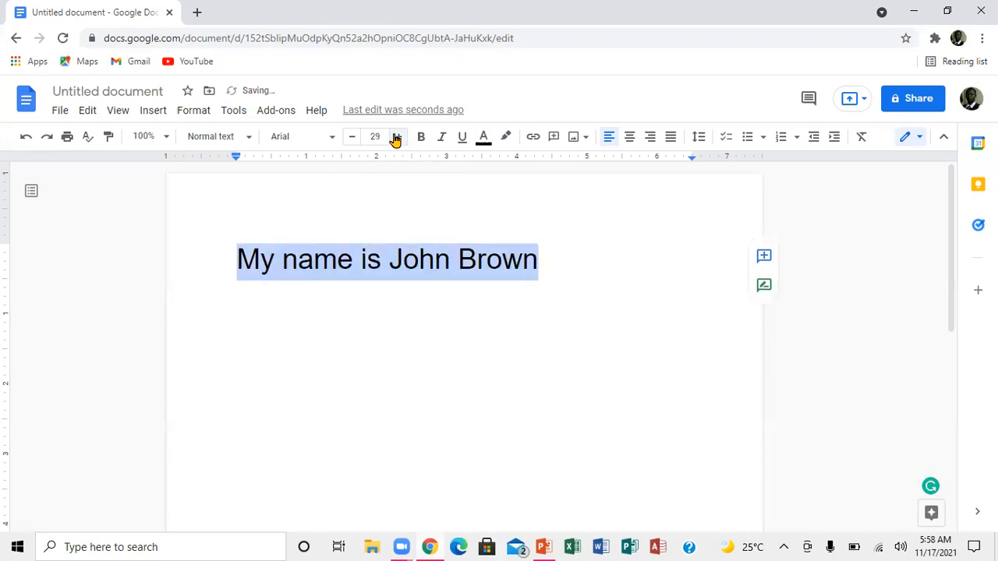
{"action": "left_click", "coordinate": [352, 138]}
{"action": "left_click", "coordinate": [352, 138]}
{"action": "left_click", "coordinate": [353, 138]}
{"action": "left_click", "coordinate": [353, 138]}
{"action": "left_click", "coordinate": [352, 138]}
{"action": "left_click", "coordinate": [352, 138]}
{"action": "left_click", "coordinate": [352, 138]}
{"action": "left_click", "coordinate": [352, 138]}
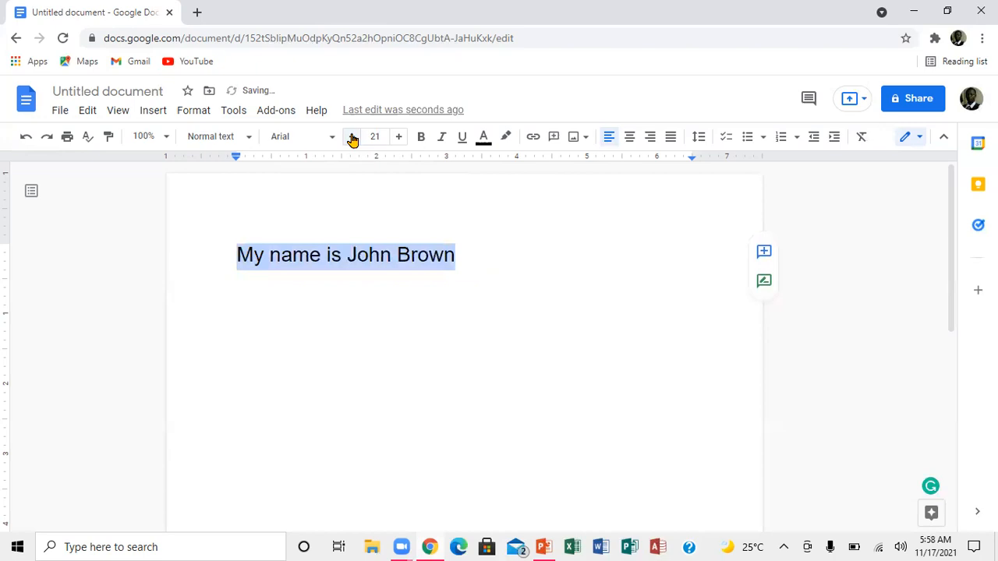
Set the sentence's font size to 23 and deselect the text.
{"action": "left_click", "coordinate": [398, 138]}
{"action": "left_click", "coordinate": [398, 138]}
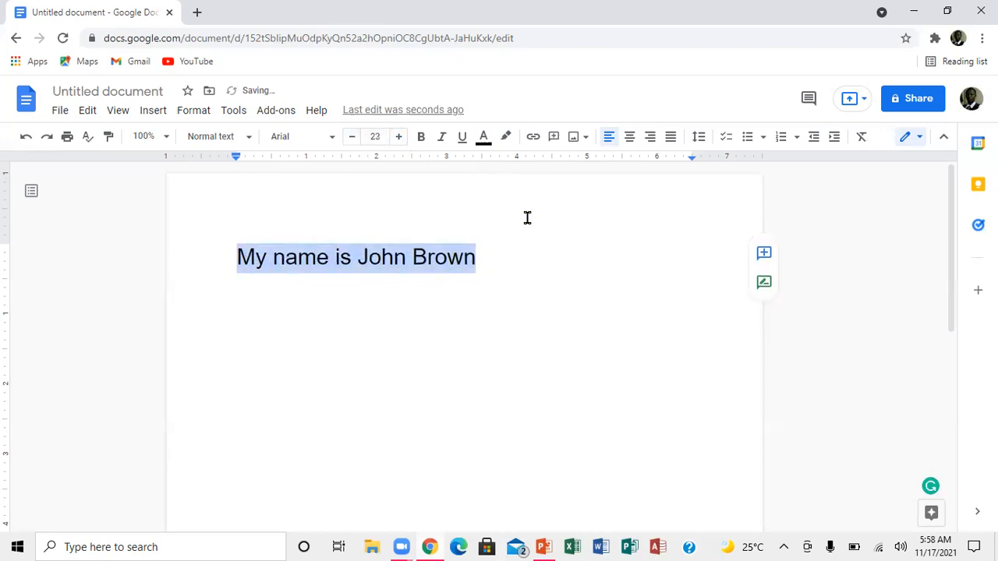
{"action": "left_click", "coordinate": [524, 259]}
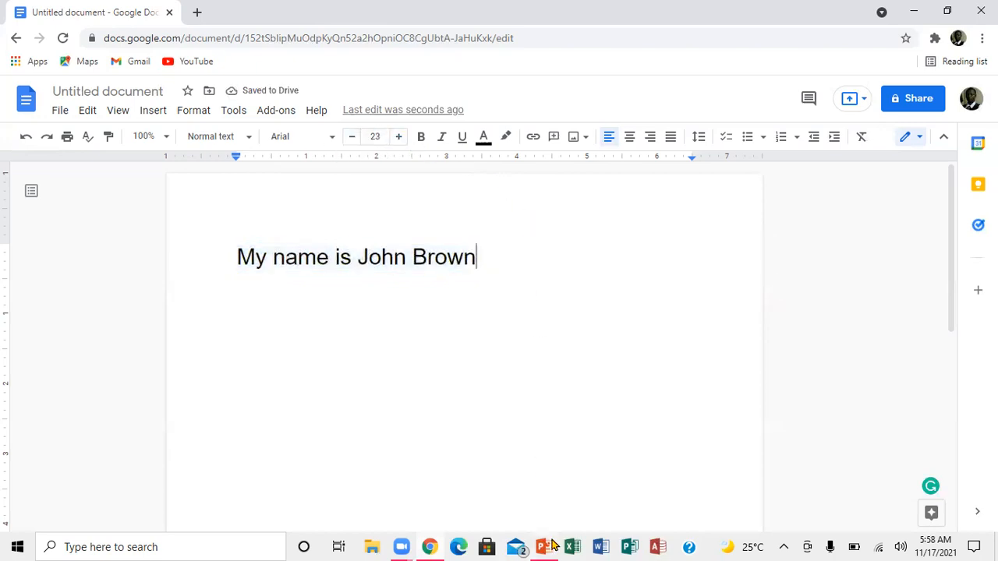
Check the topic list in PowerPoint, return to the document in Chrome and rename the document "My work".
{"action": "mouse_move", "coordinate": [548, 544]}
{"action": "left_click", "coordinate": [548, 503]}
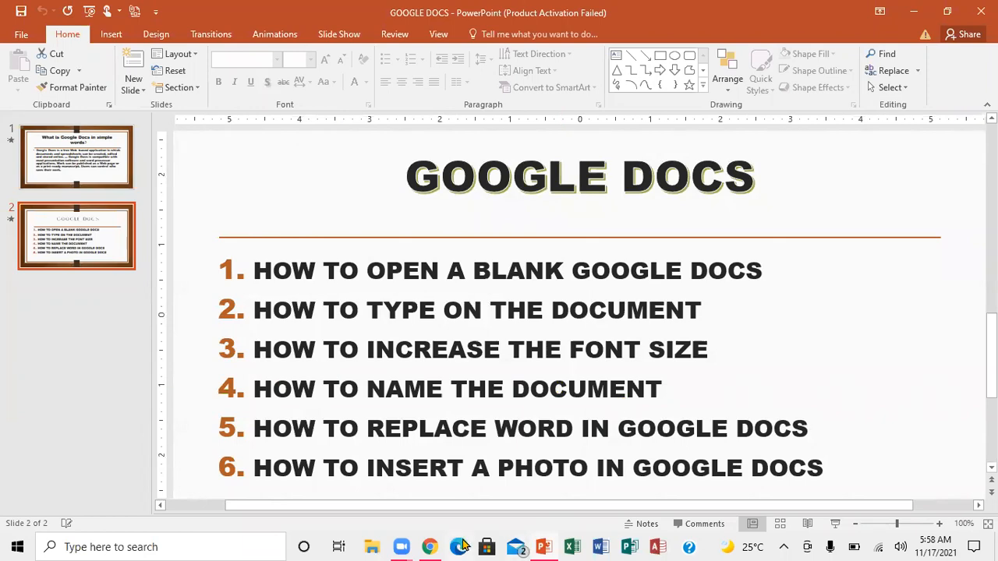
{"action": "left_click", "coordinate": [430, 547]}
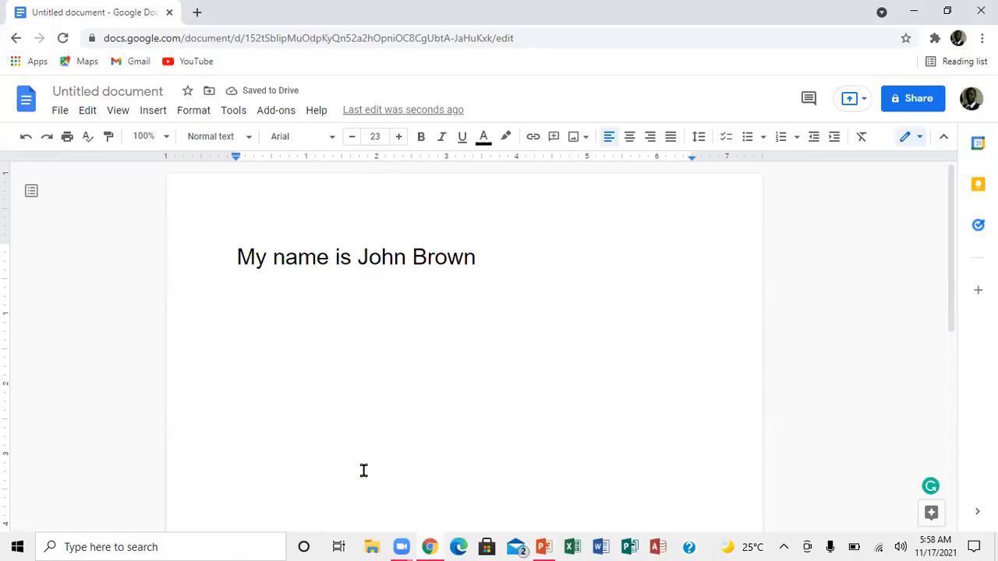
{"action": "left_click", "coordinate": [112, 92]}
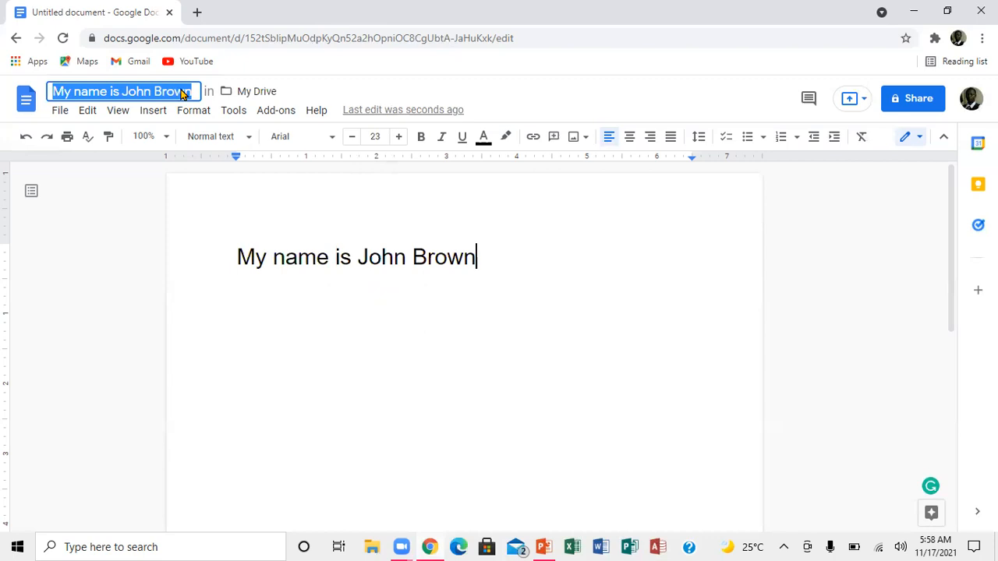
{"action": "type", "text": "My w"}
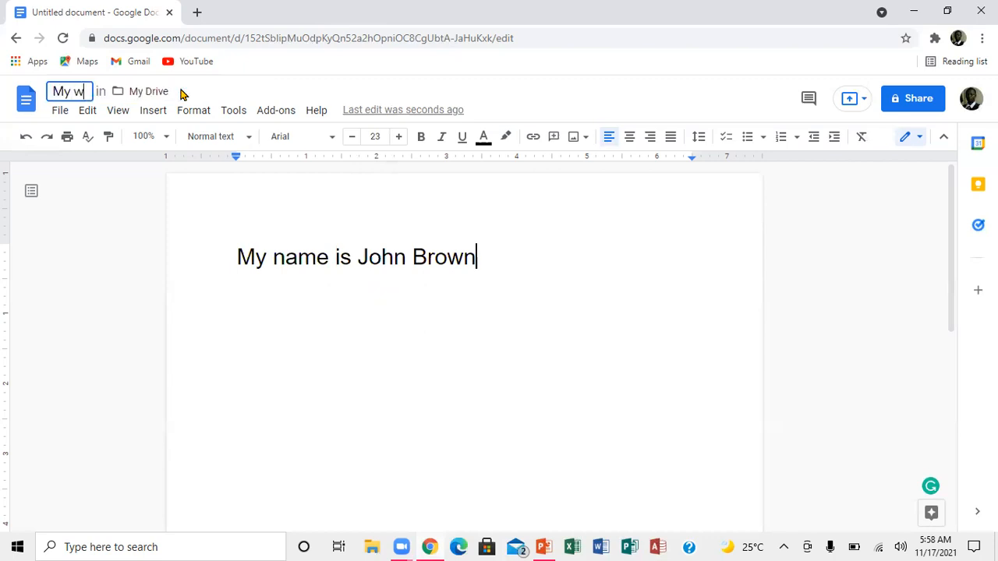
{"action": "type", "text": "ork"}
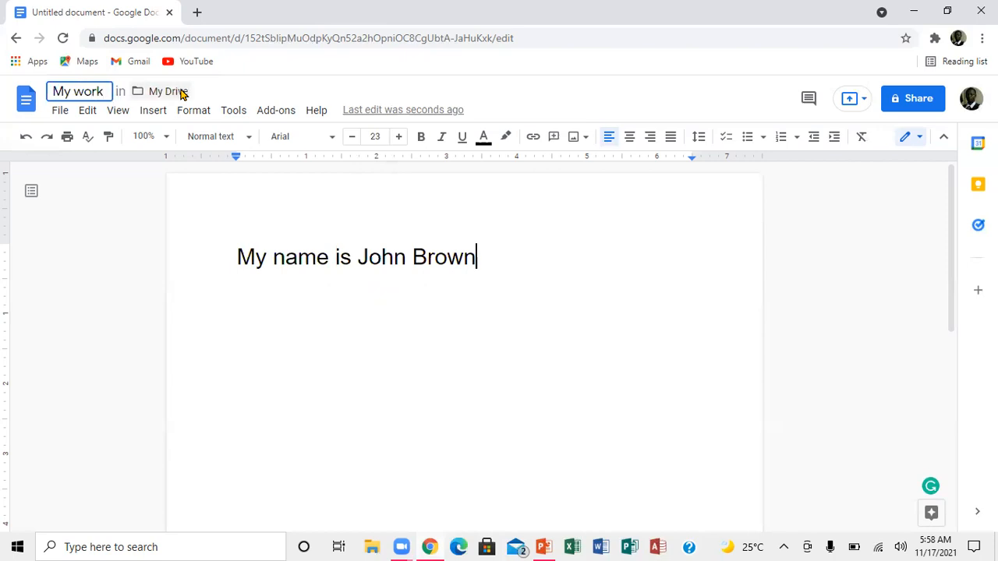
{"action": "key", "text": "Return"}
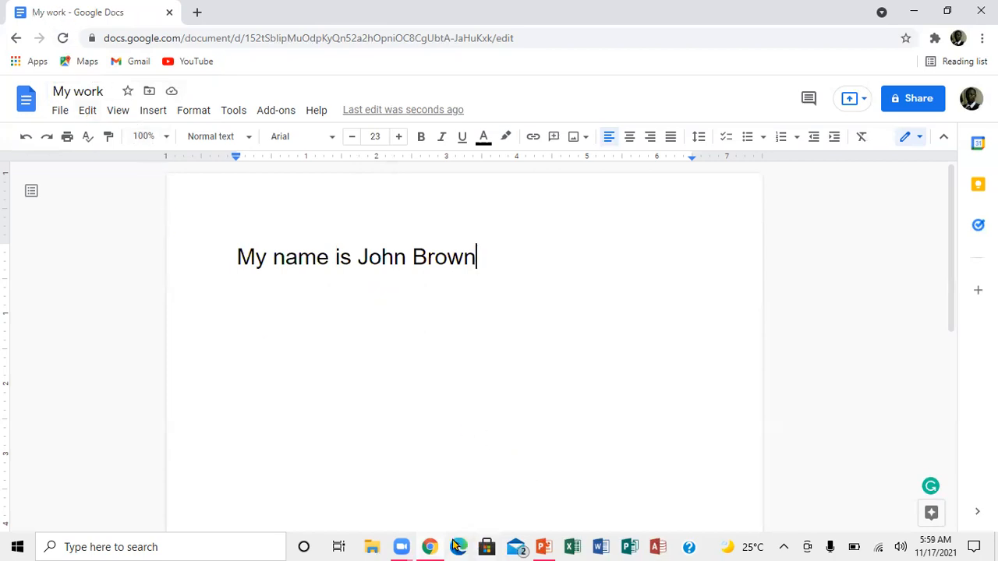
Check the topic list in PowerPoint, return to the document in Chrome and open Find and replace, moving its dialog clear of the sentence.
{"action": "mouse_move", "coordinate": [543, 546]}
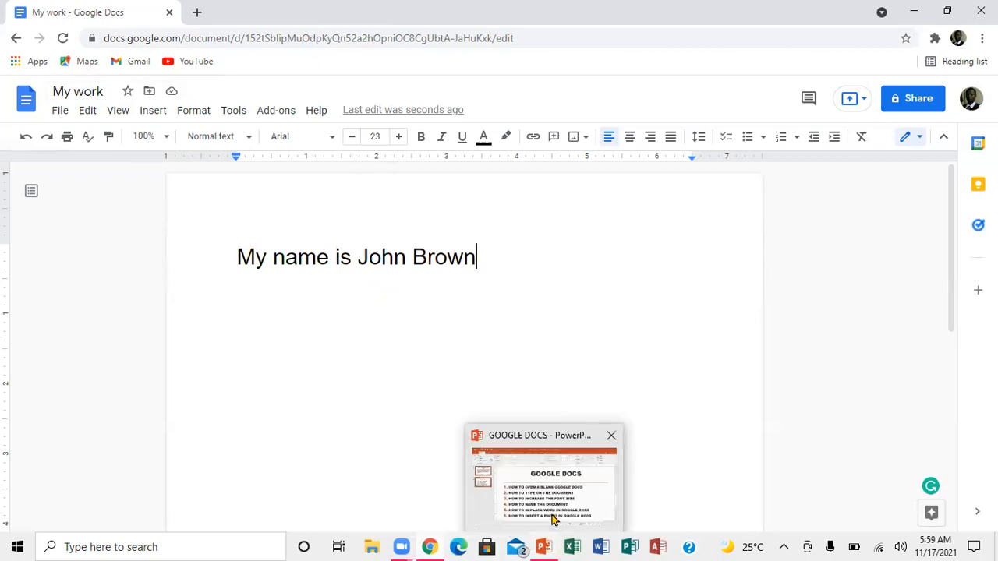
{"action": "left_click", "coordinate": [551, 520]}
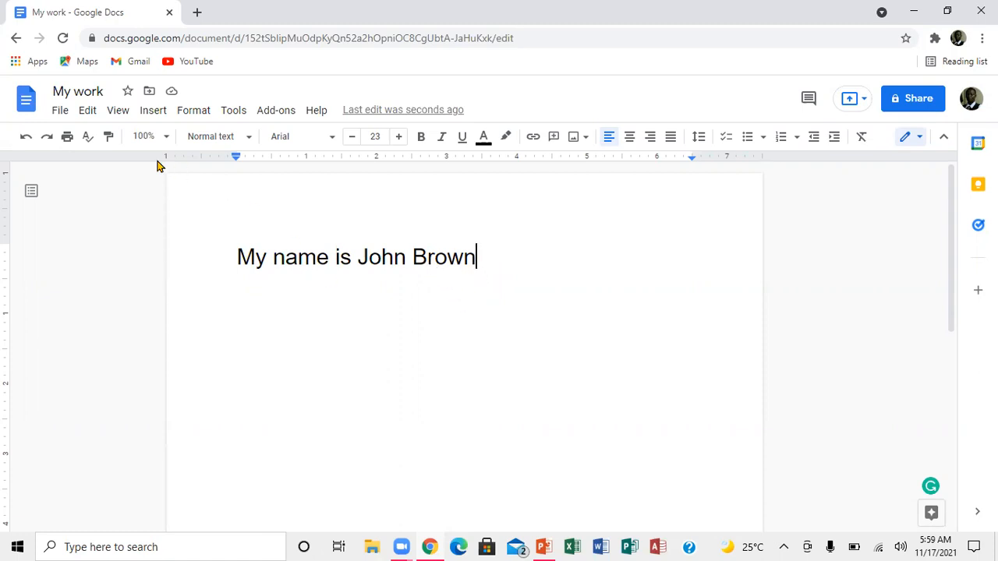
{"action": "left_click", "coordinate": [87, 114]}
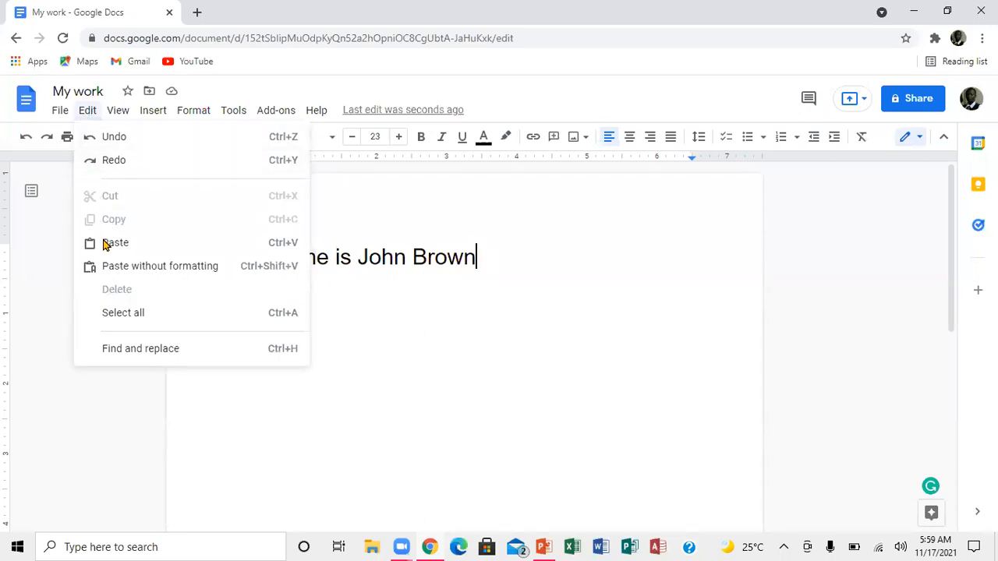
{"action": "left_click", "coordinate": [145, 351]}
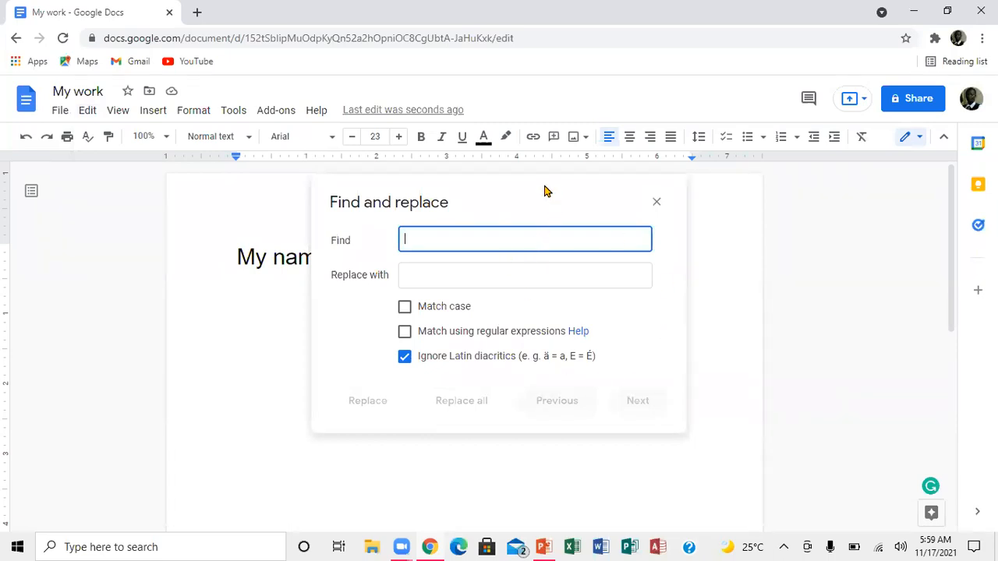
{"action": "left_click_drag", "start_coordinate": [546, 191], "coordinate": [720, 190]}
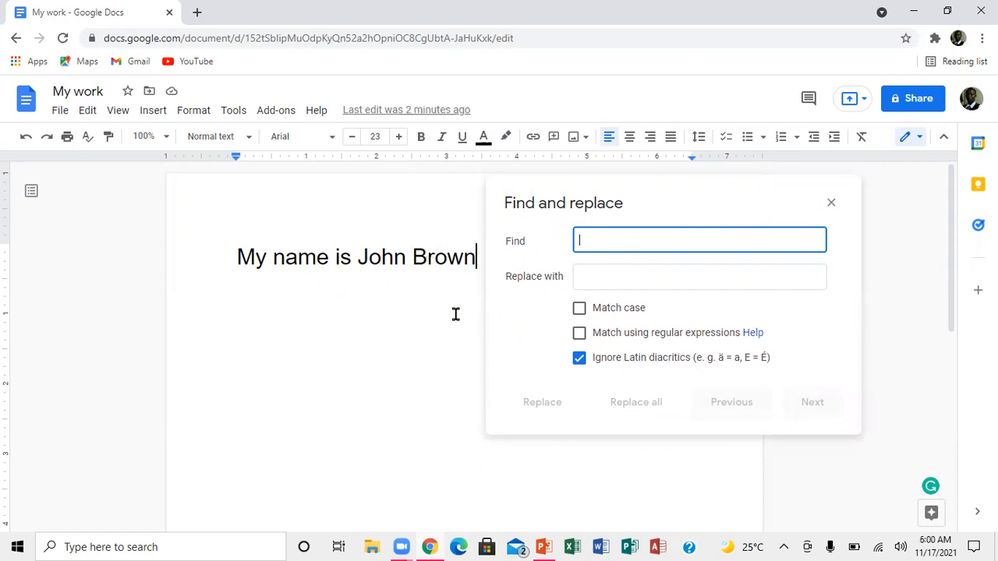
Find the person's surname in the sentence, replace it with a different surname and close Find and replace.
{"action": "type", "text": "B"}
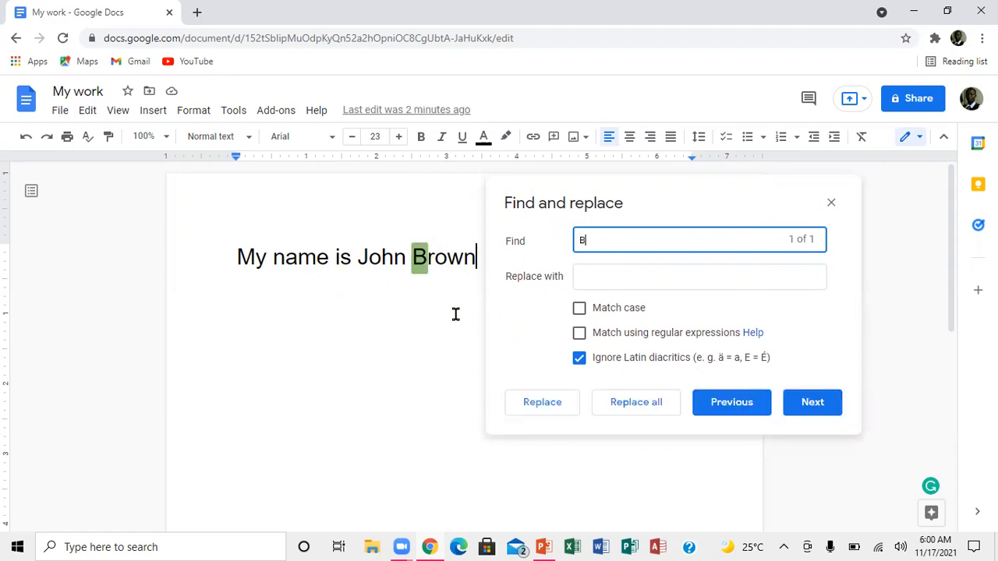
{"action": "type", "text": "ro"}
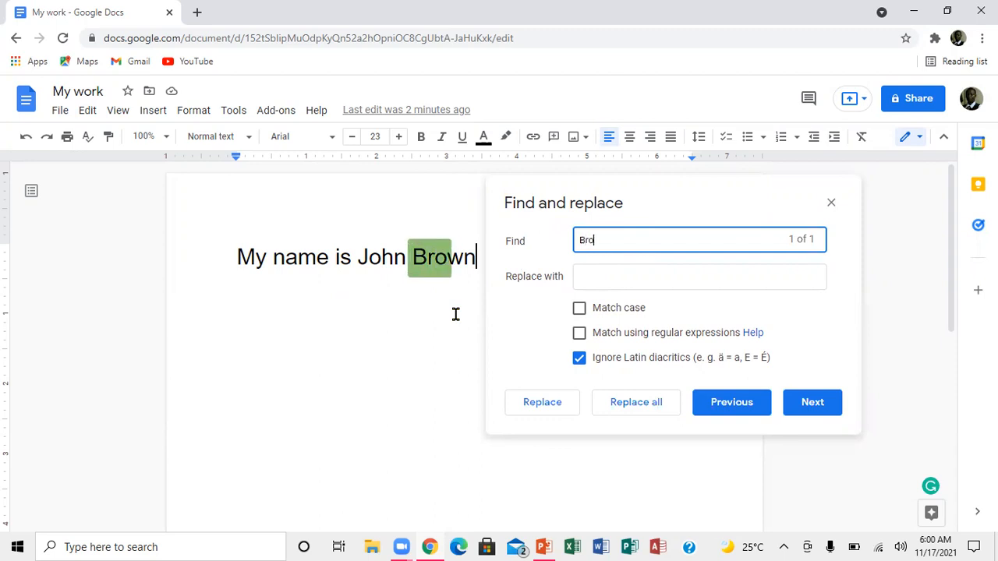
{"action": "type", "text": "wn"}
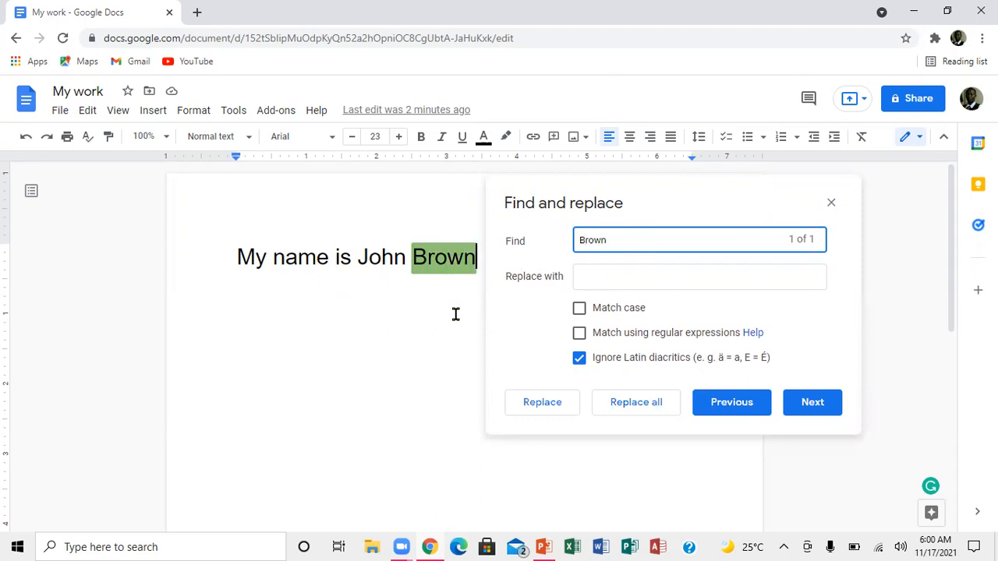
{"action": "left_click", "coordinate": [623, 272]}
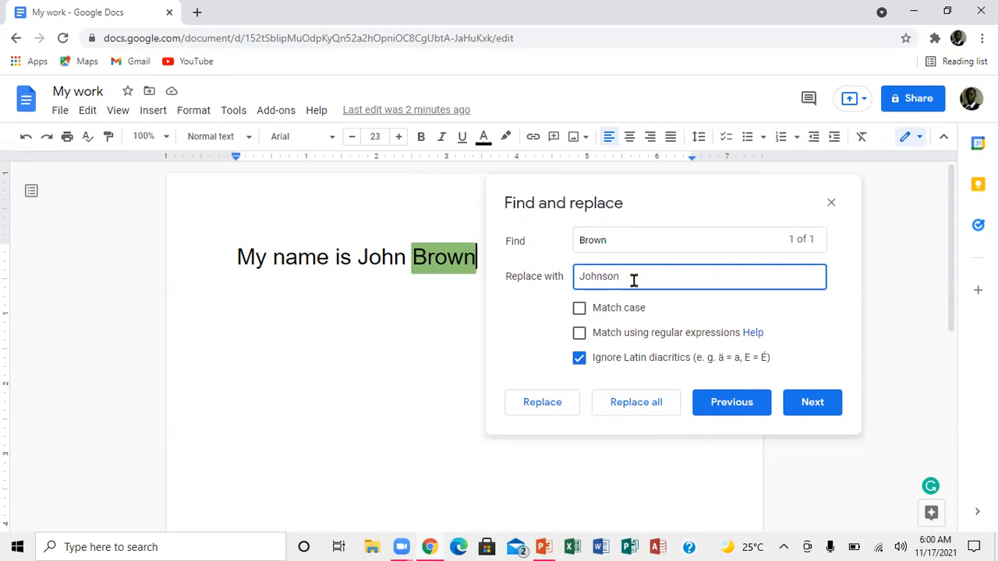
{"action": "left_click", "coordinate": [542, 404]}
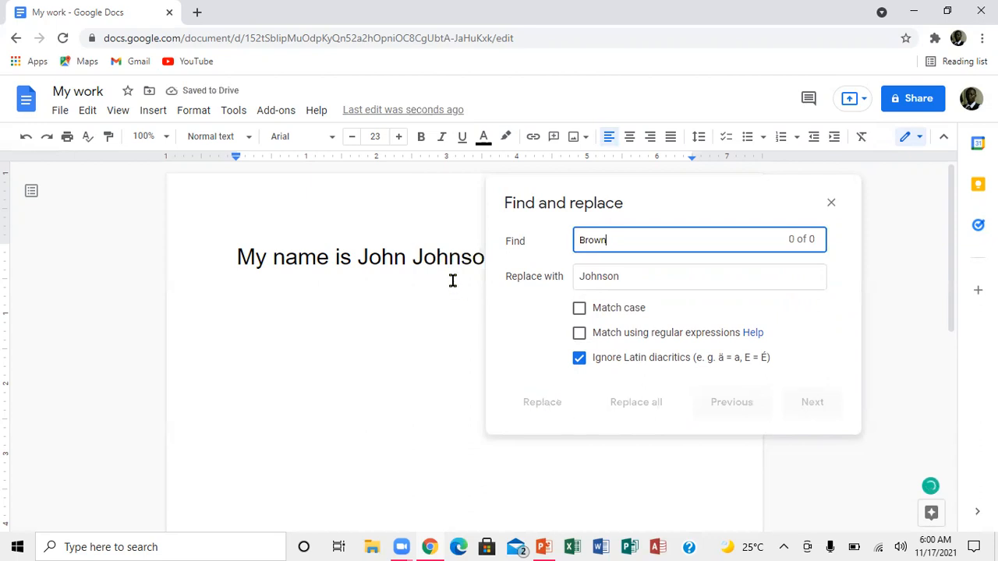
{"action": "left_click", "coordinate": [831, 202]}
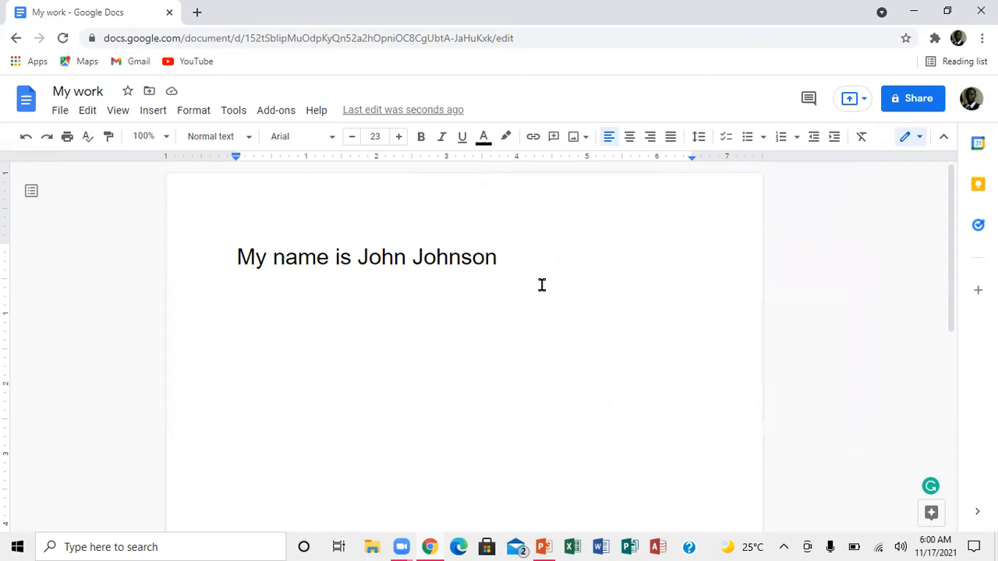
Check the topic list in PowerPoint, return to the document in Chrome and start a new line below the sentence.
{"action": "left_click", "coordinate": [544, 546]}
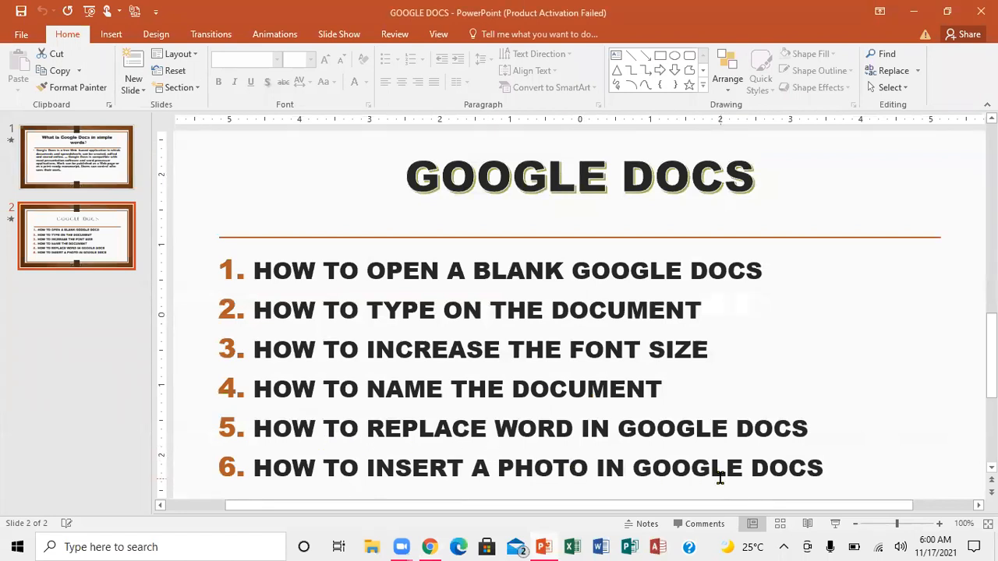
{"action": "left_click", "coordinate": [429, 546]}
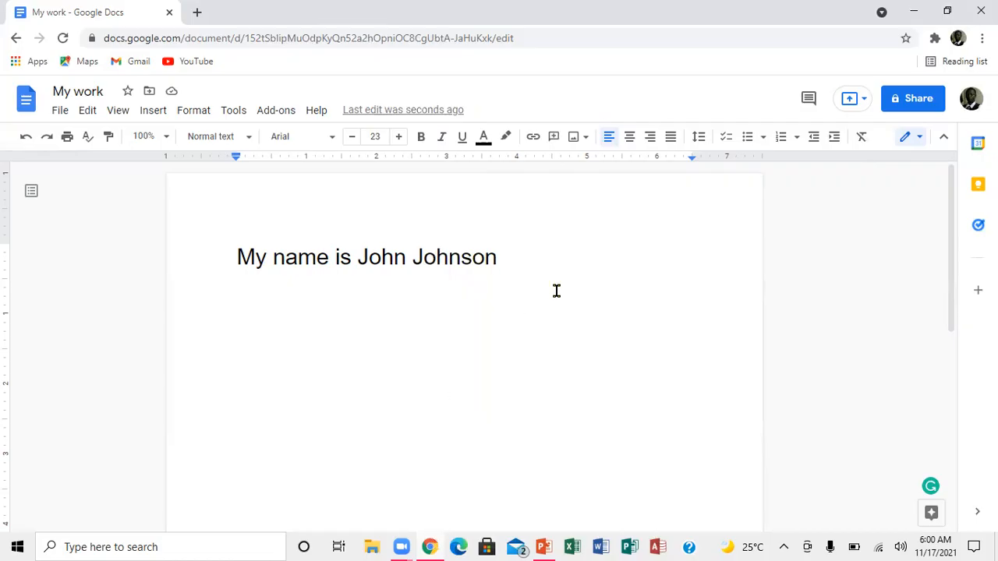
{"action": "key", "text": "Return"}
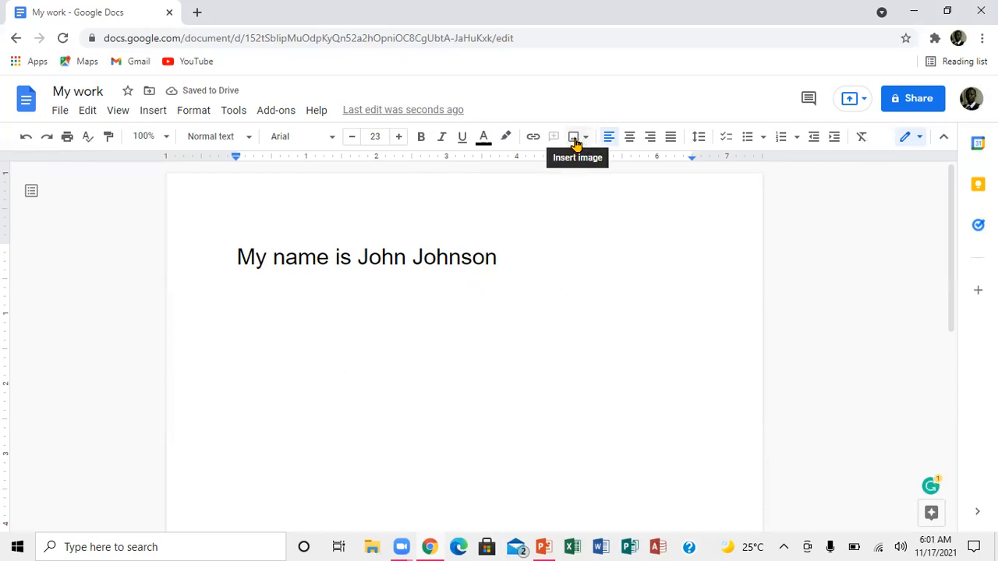
Insert the image ";;hh" from the computer's Desktop folder "photo" below the sentence.
{"action": "left_click", "coordinate": [586, 145]}
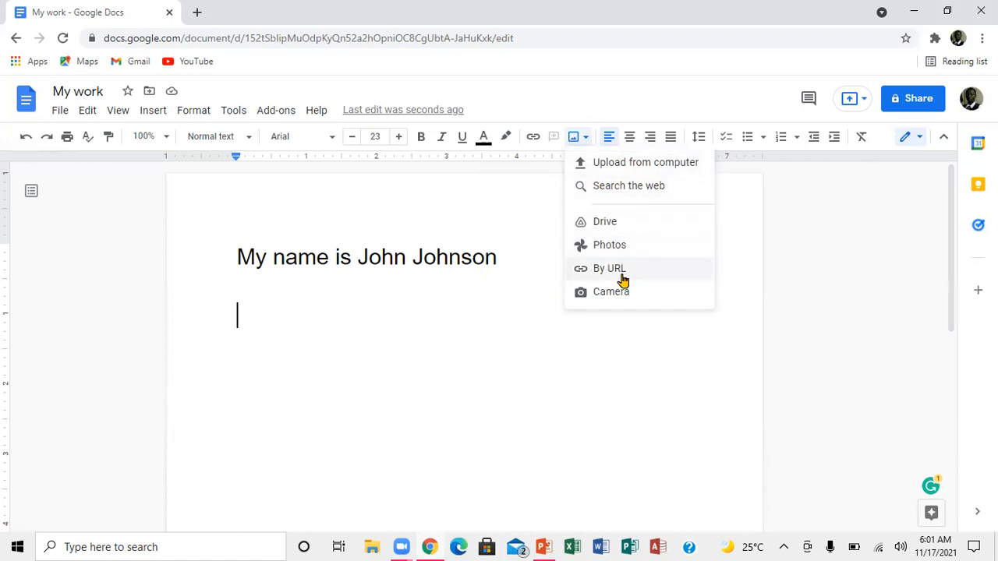
{"action": "left_click", "coordinate": [642, 167]}
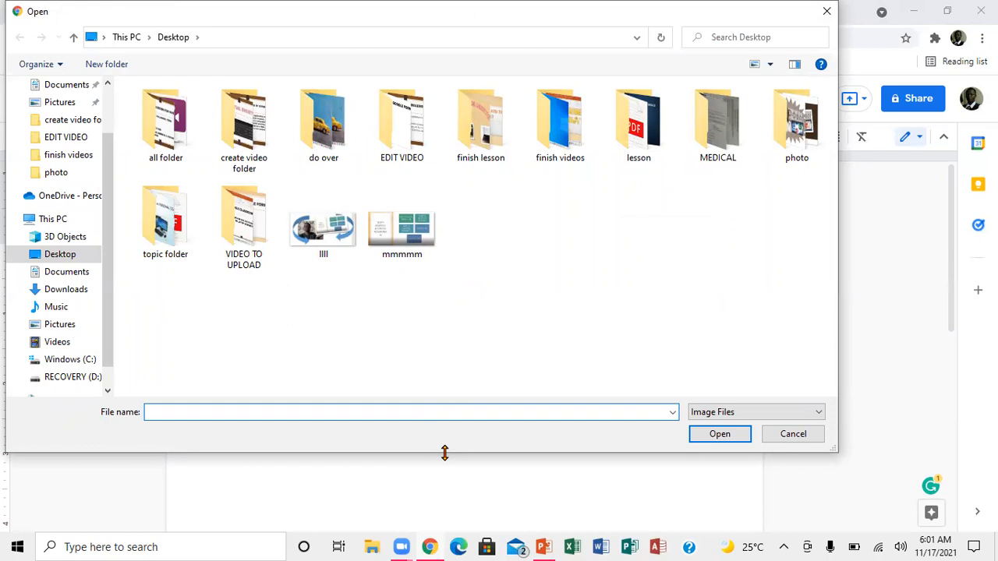
{"action": "left_click_drag", "start_coordinate": [444, 453], "coordinate": [444, 440]}
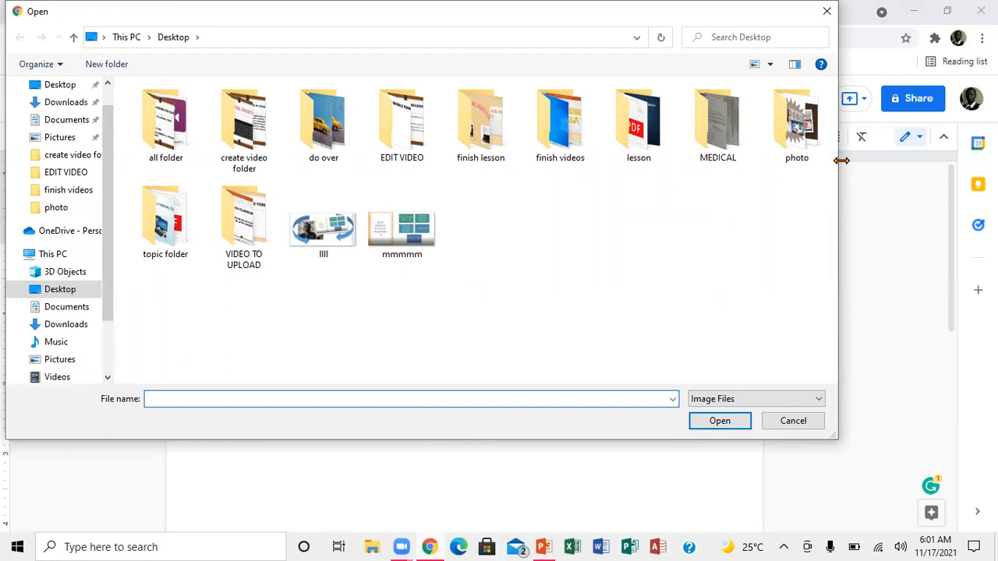
{"action": "left_click_drag", "start_coordinate": [841, 161], "coordinate": [849, 204]}
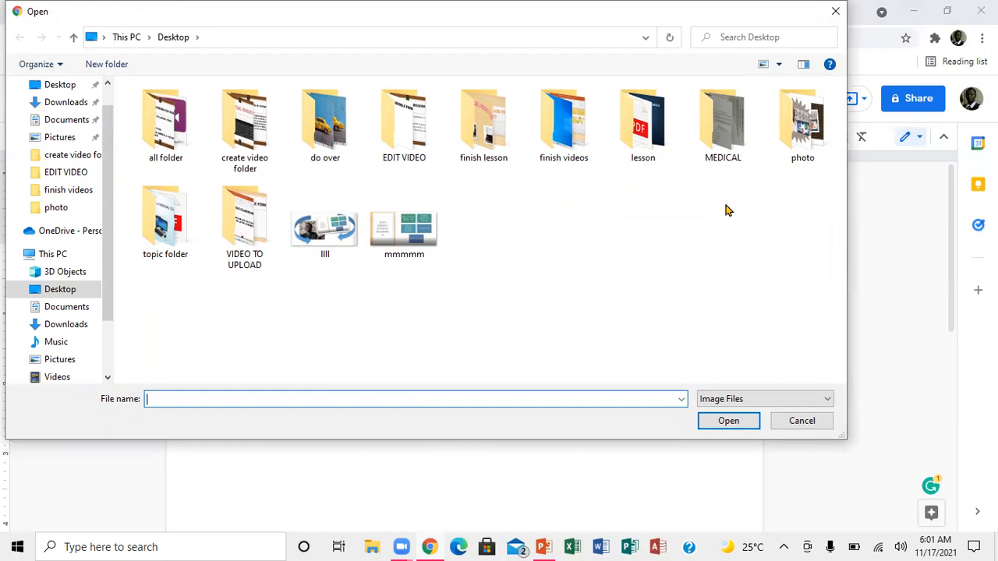
{"action": "left_click", "coordinate": [802, 159]}
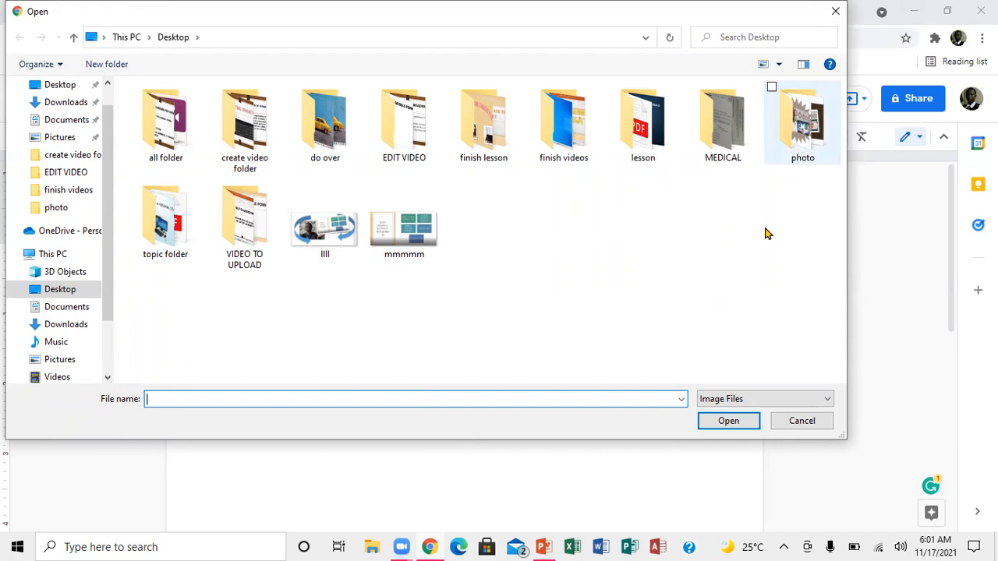
{"action": "left_click", "coordinate": [729, 426]}
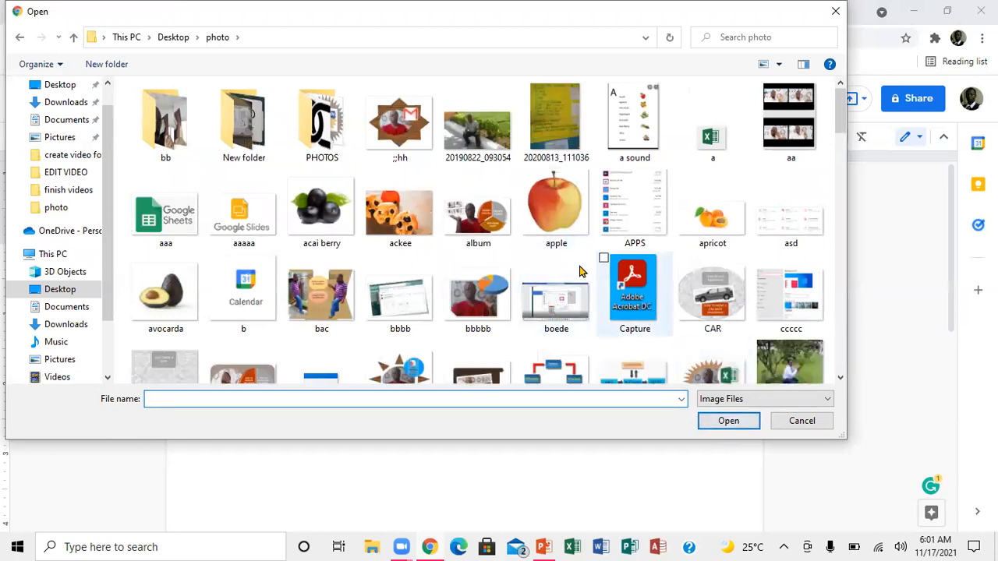
{"action": "left_click", "coordinate": [411, 139]}
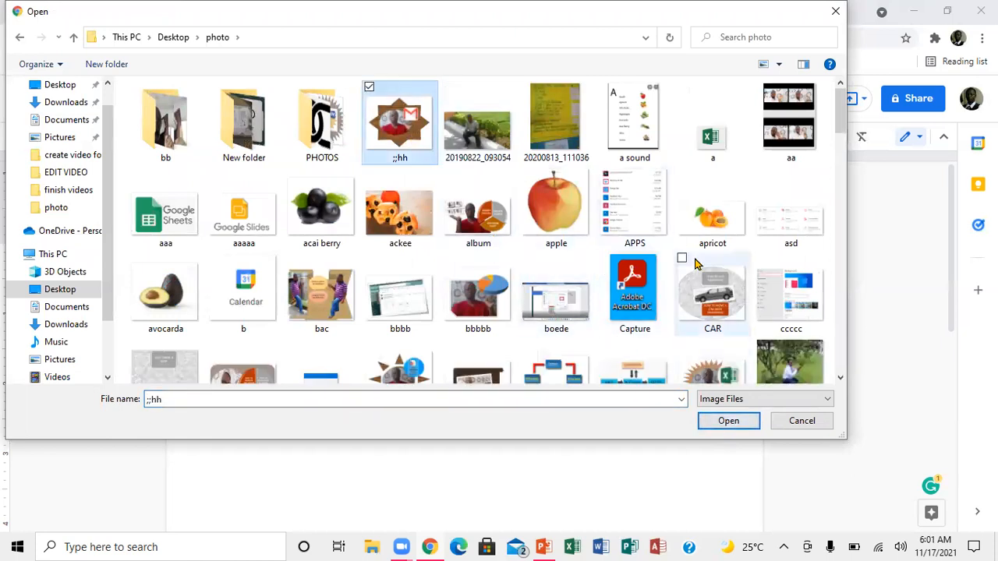
{"action": "left_click", "coordinate": [730, 421]}
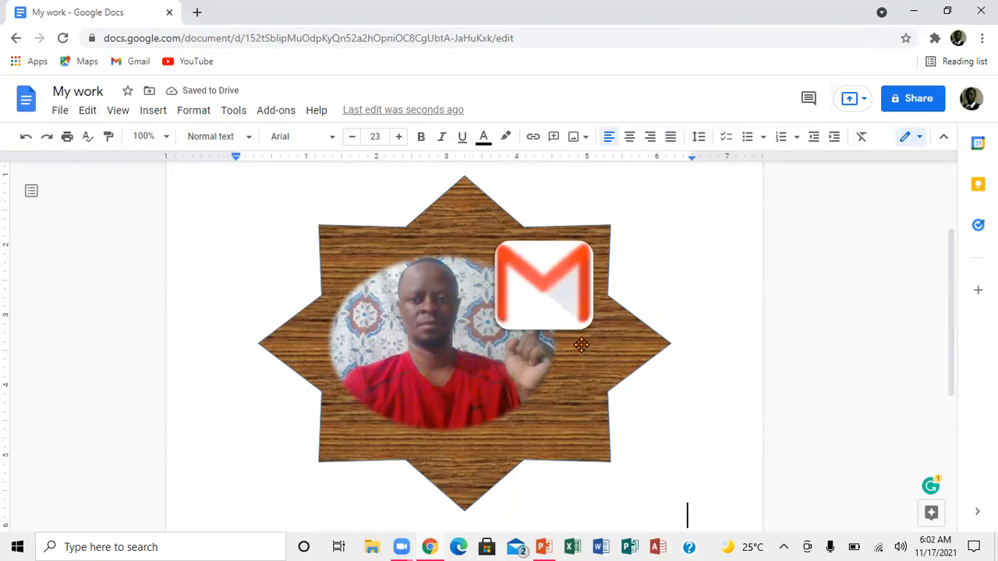
Shrink the inserted picture proportionally to about 3 inches wide and set its text wrapping to Wrap text.
{"action": "left_click", "coordinate": [581, 345]}
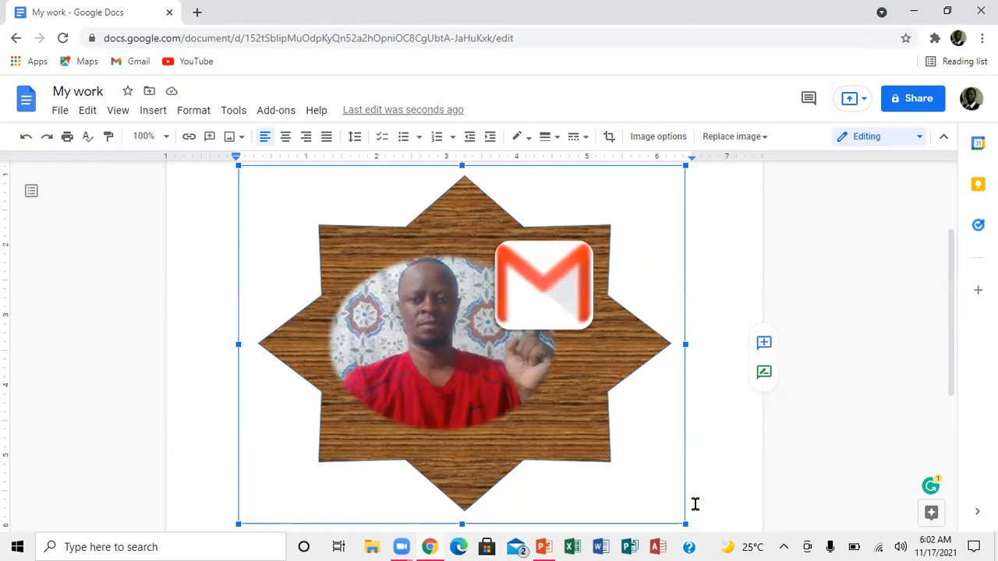
{"action": "left_click_drag", "start_coordinate": [685, 524], "coordinate": [447, 334]}
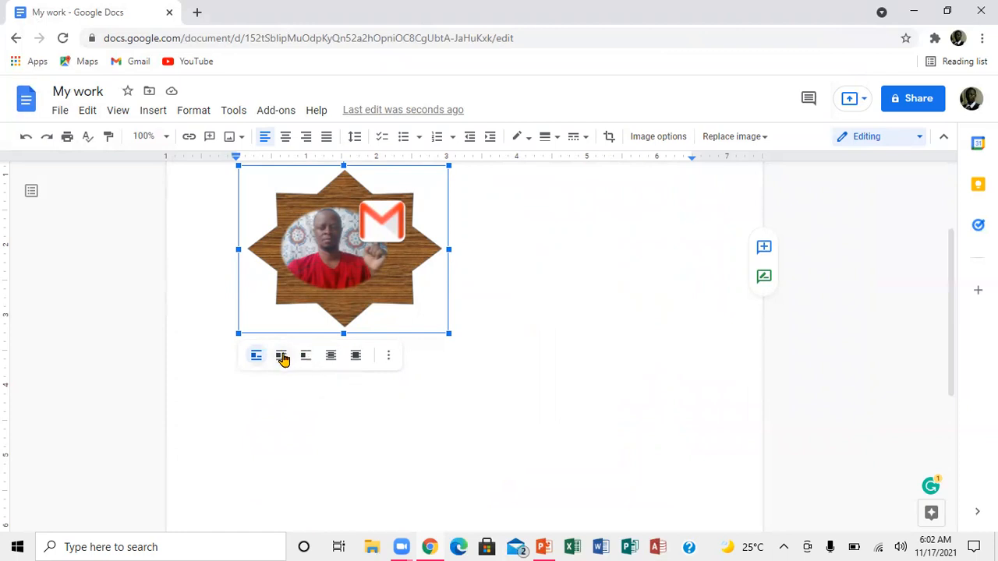
{"action": "left_click", "coordinate": [280, 356]}
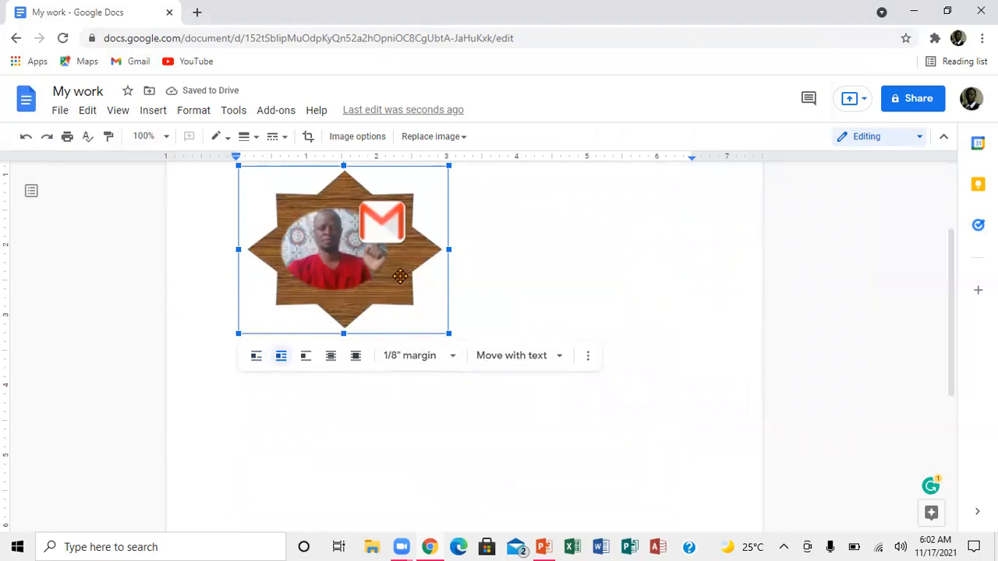
Reposition the picture just below the sentence near the page's left margin and deselect it.
{"action": "left_click_drag", "start_coordinate": [465, 285], "coordinate": [372, 277]}
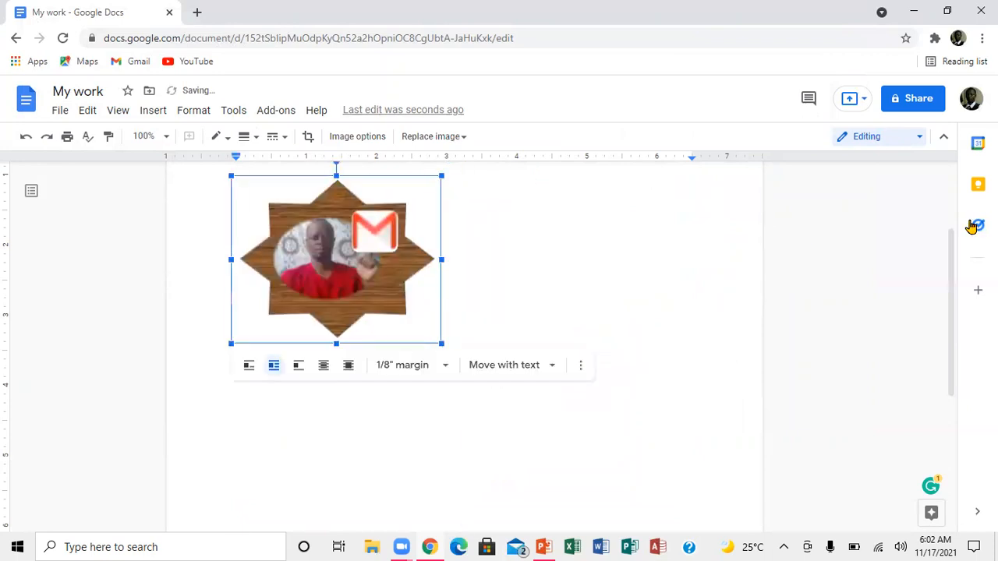
{"action": "scroll", "coordinate": [954, 211], "scroll_direction": "up", "scroll_amount": 2}
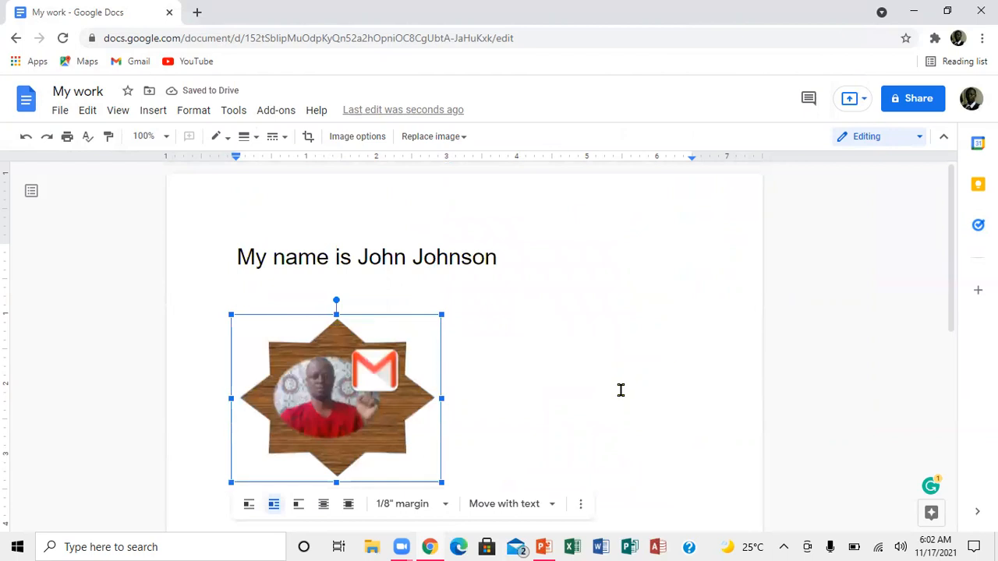
{"action": "left_click_drag", "start_coordinate": [460, 415], "coordinate": [474, 396]}
{"action": "left_click", "coordinate": [537, 378]}
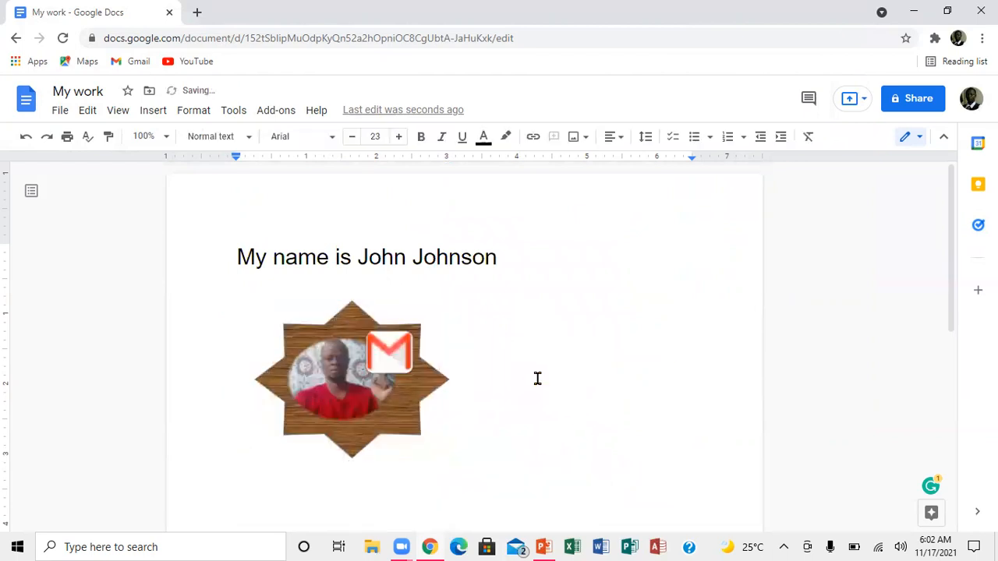